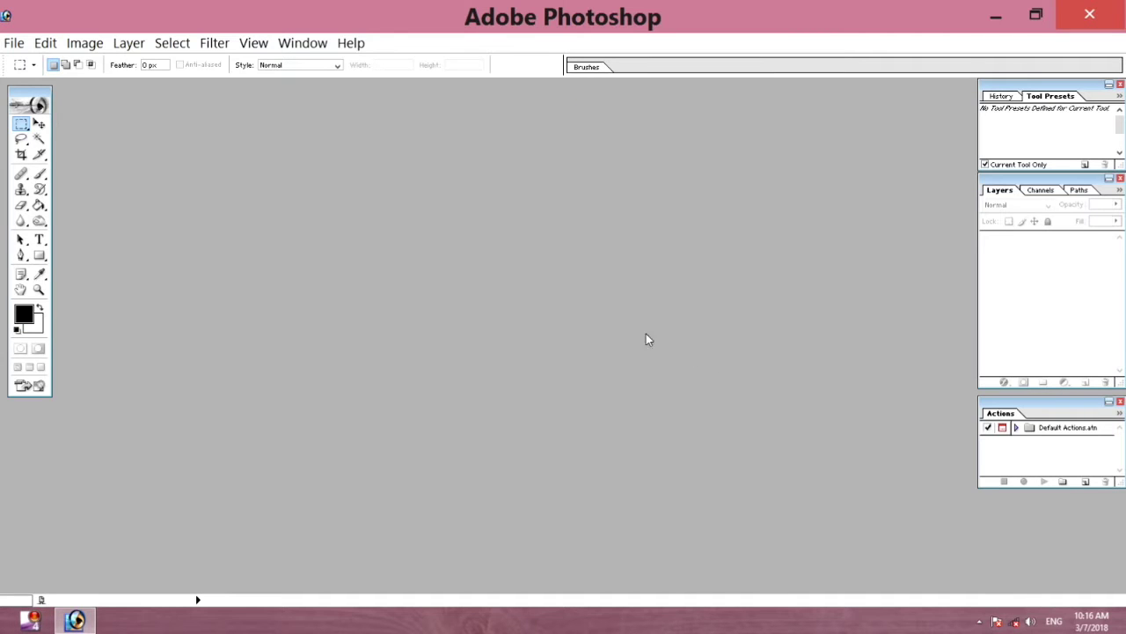
Open the portrait JPEG from the Desktop using File > Open
left_click(14, 43)
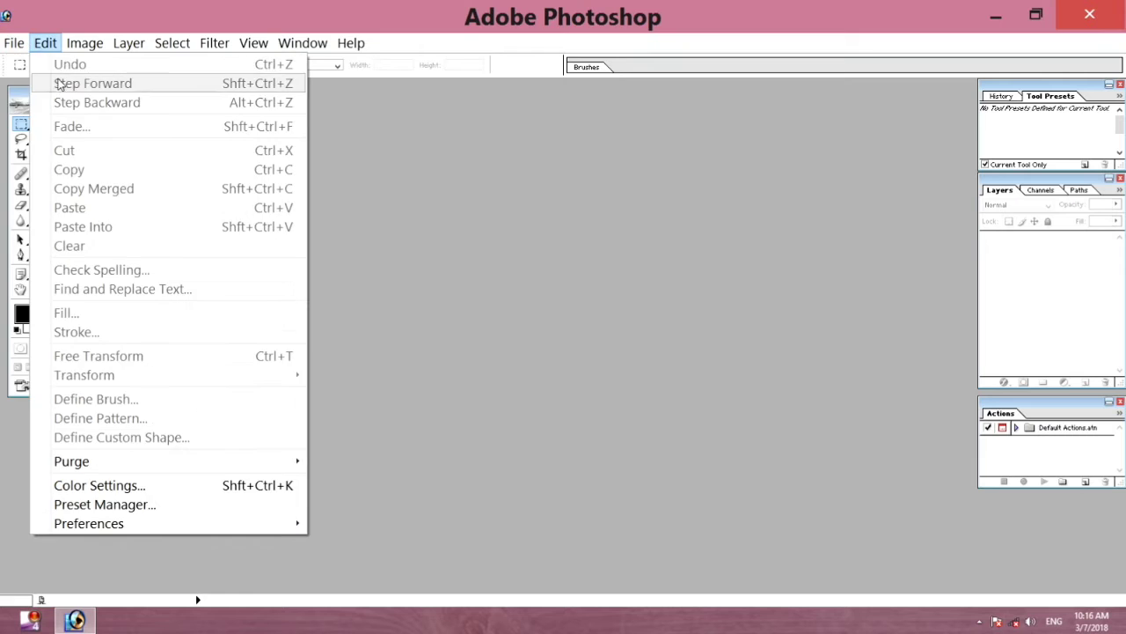
left_click(32, 83)
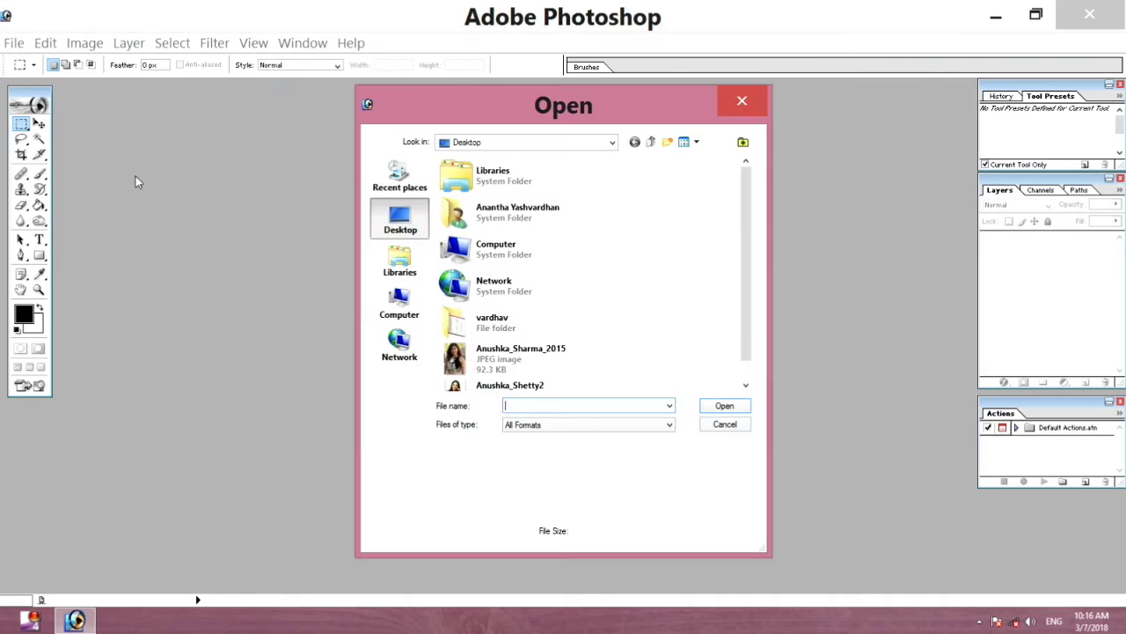
left_click(511, 359)
double_click(511, 358)
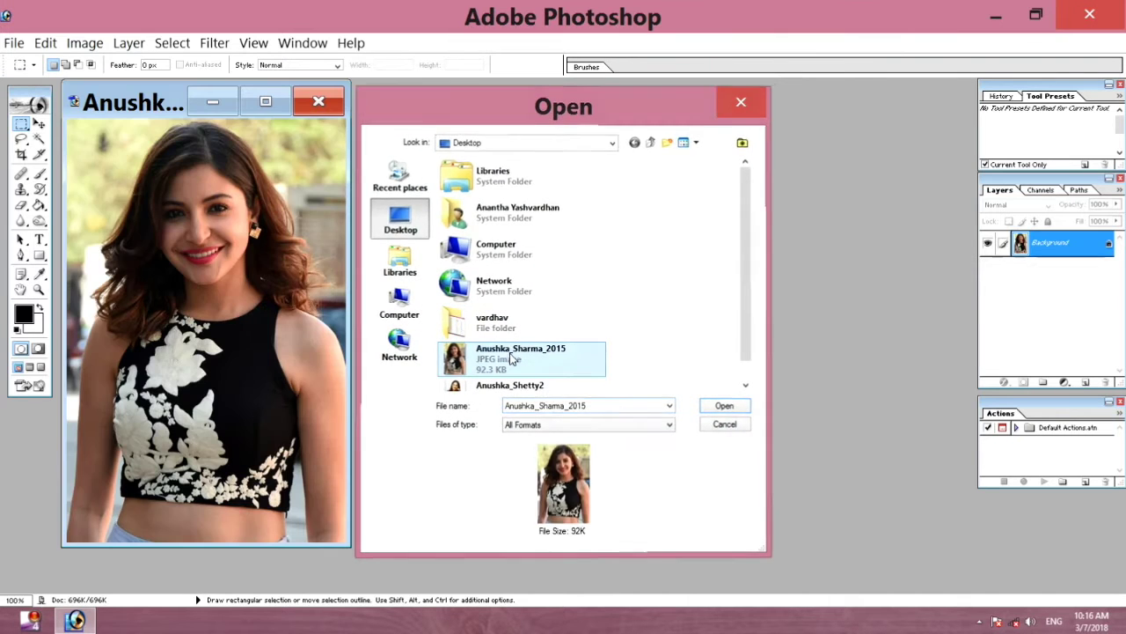
mouse_move(121, 110)
left_mouse_down()
mouse_move(359, 120)
mouse_move(454, 110)
left_mouse_up()
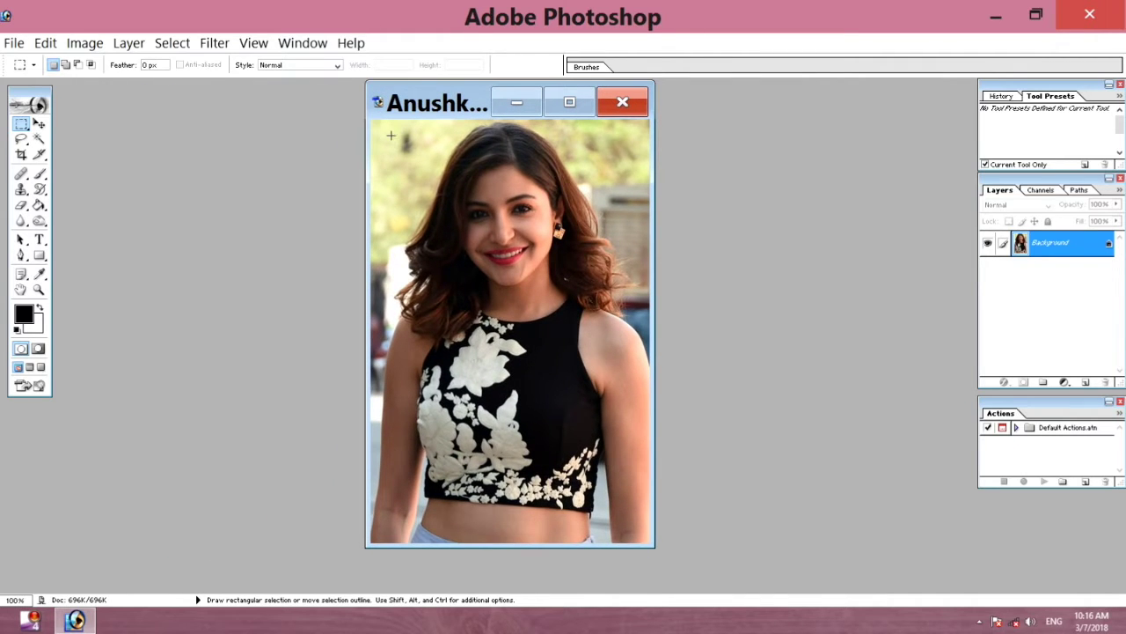
Set the Levels white input to about 230, then select the Crop tool at 1.3 × 1.6 in, 300 ppi
key("ctrl+l")
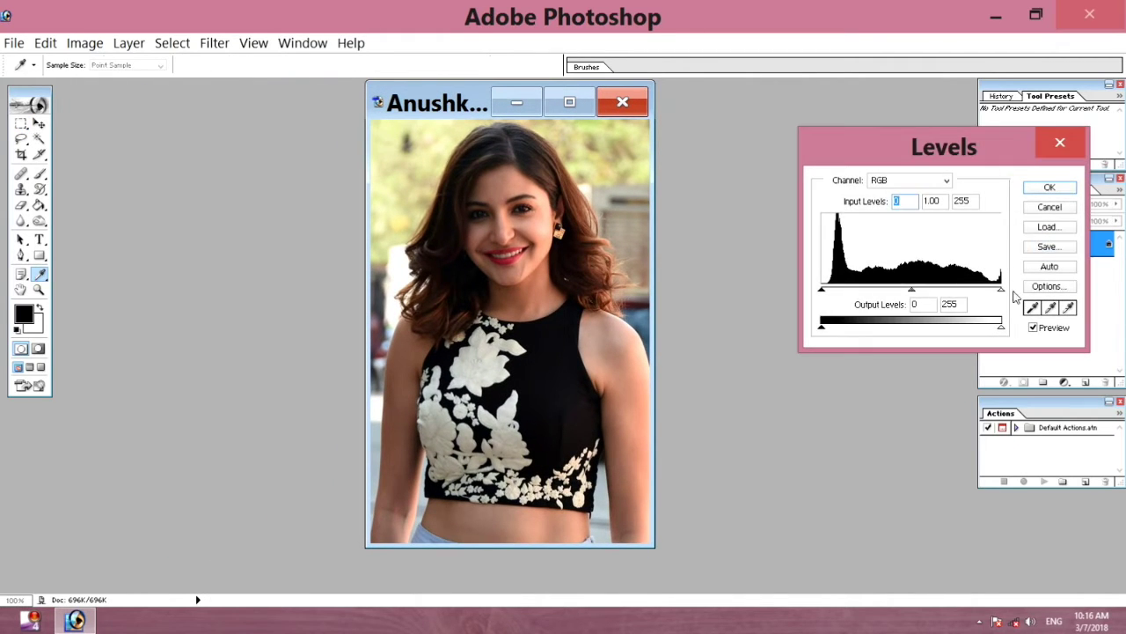
left_click_drag(1001, 290, 983, 290)
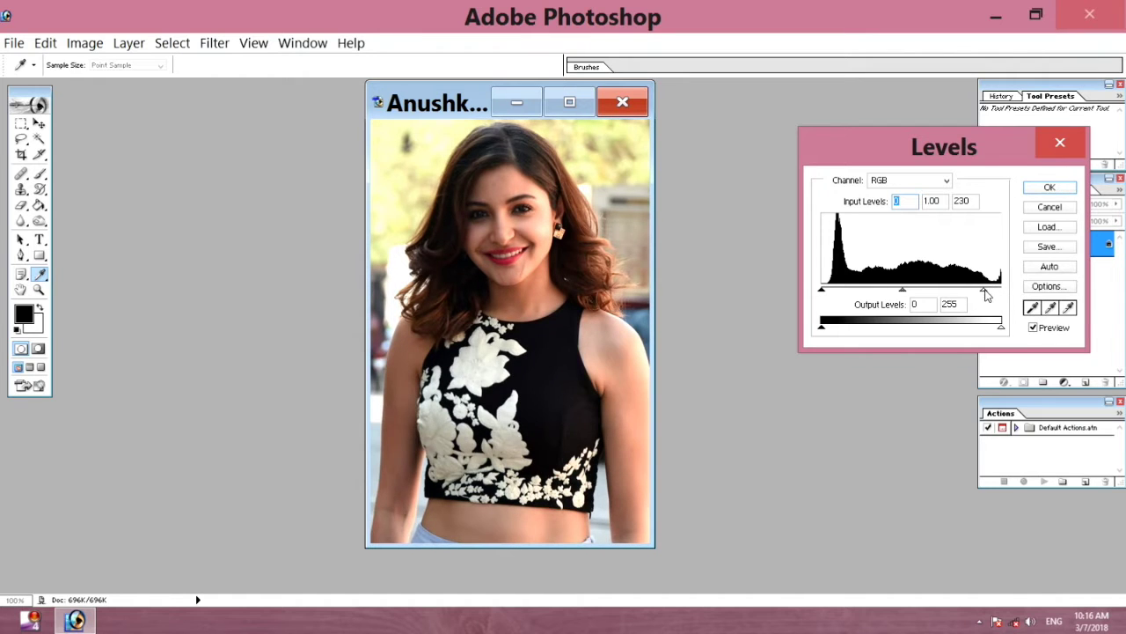
left_click(1065, 187)
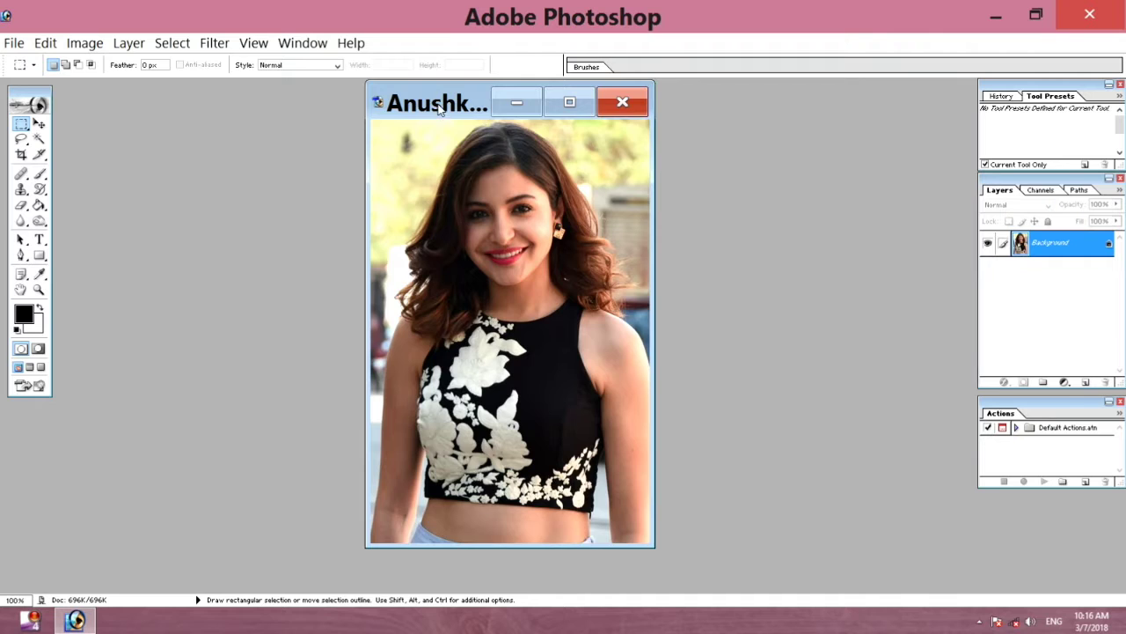
left_click_drag(438, 104, 436, 118)
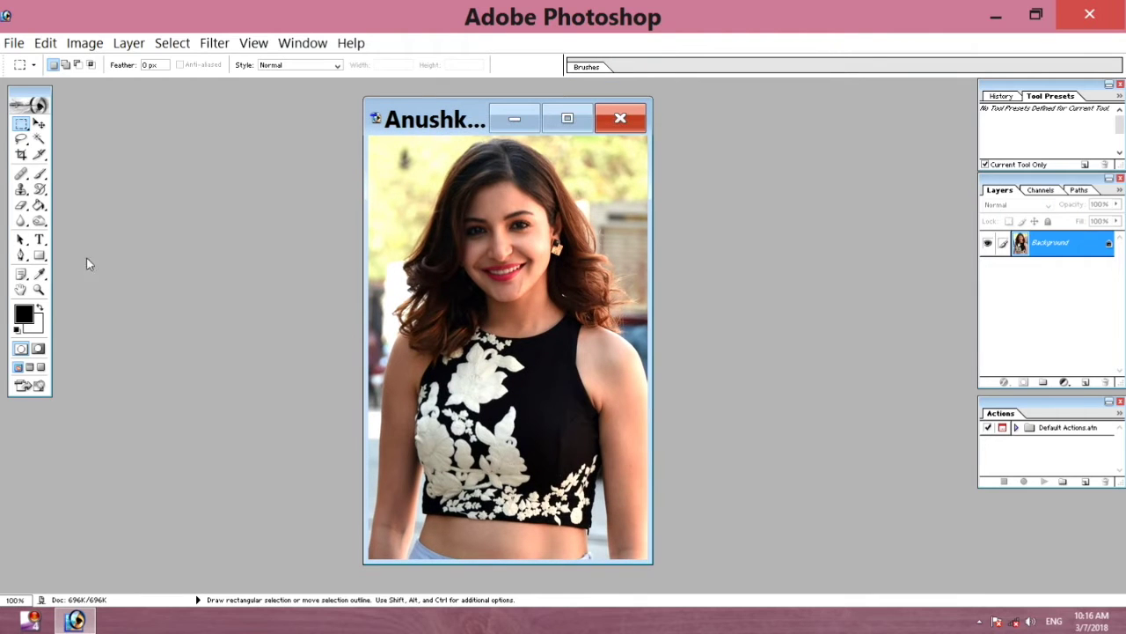
left_click(22, 154)
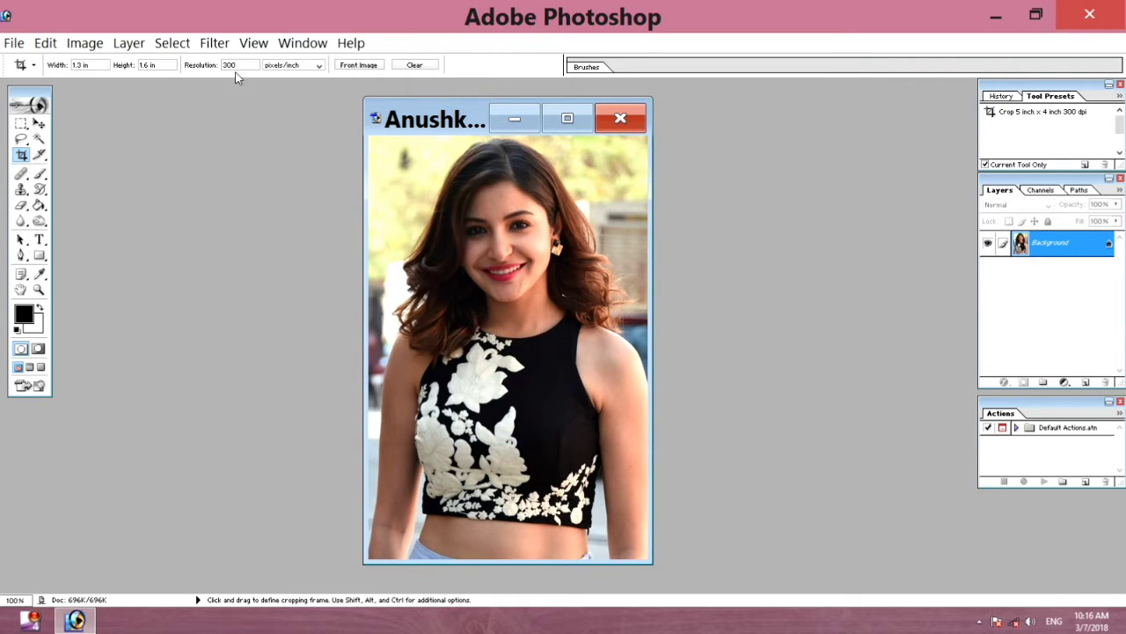
Crop the portrait to a head-and-shoulders frame of 1.3 × 1.6 in at 300 ppi
left_click_drag(396, 138, 756, 459)
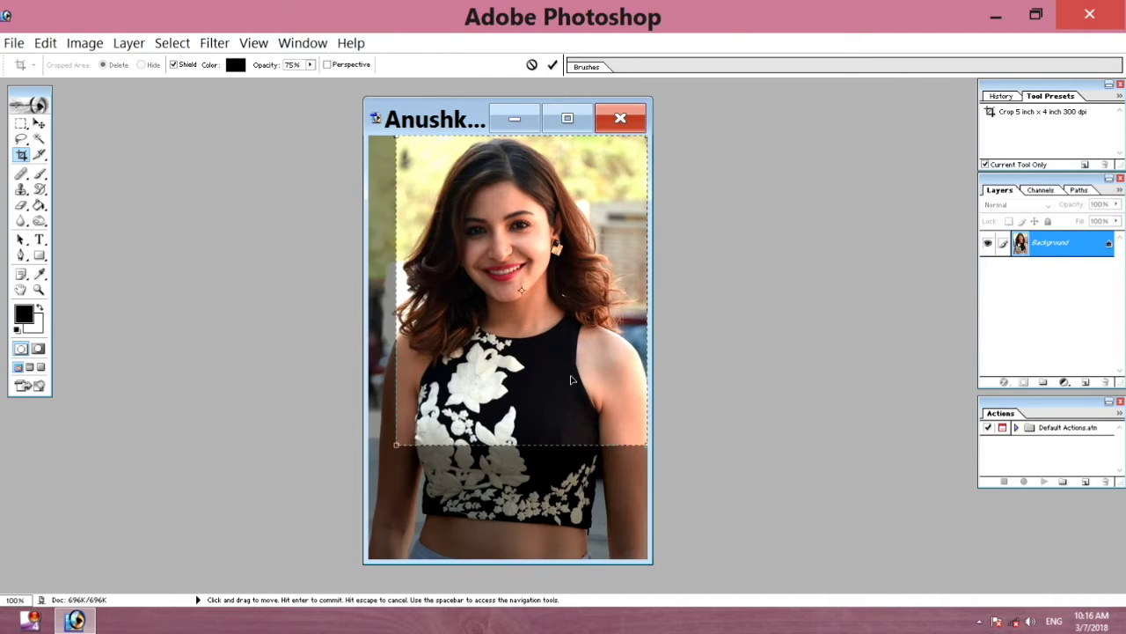
left_click_drag(567, 380, 558, 379)
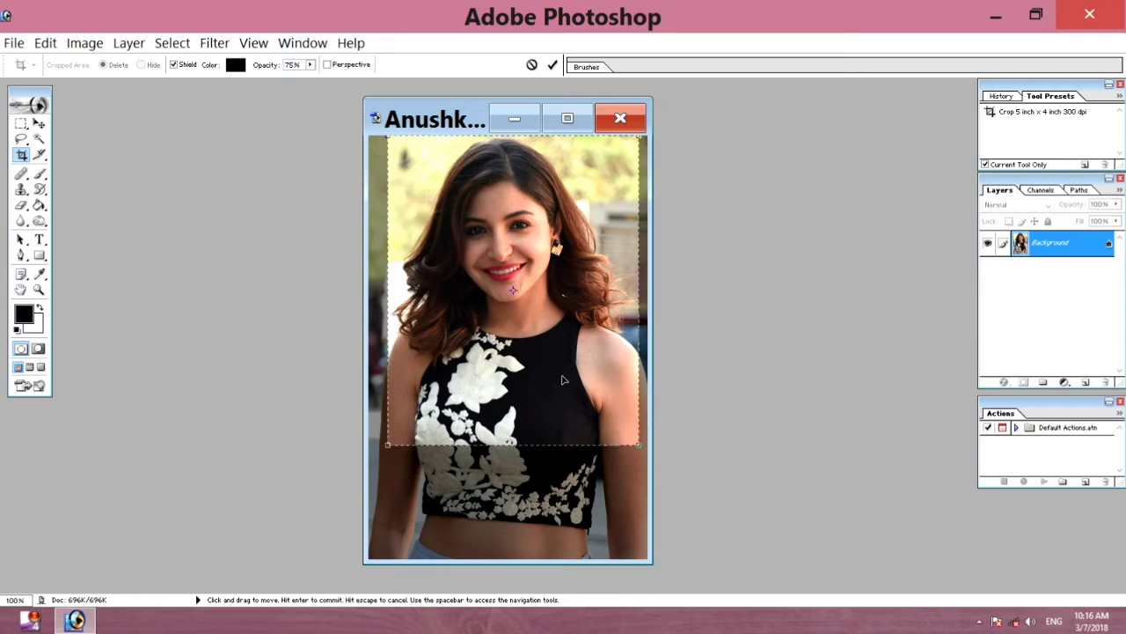
key("Return")
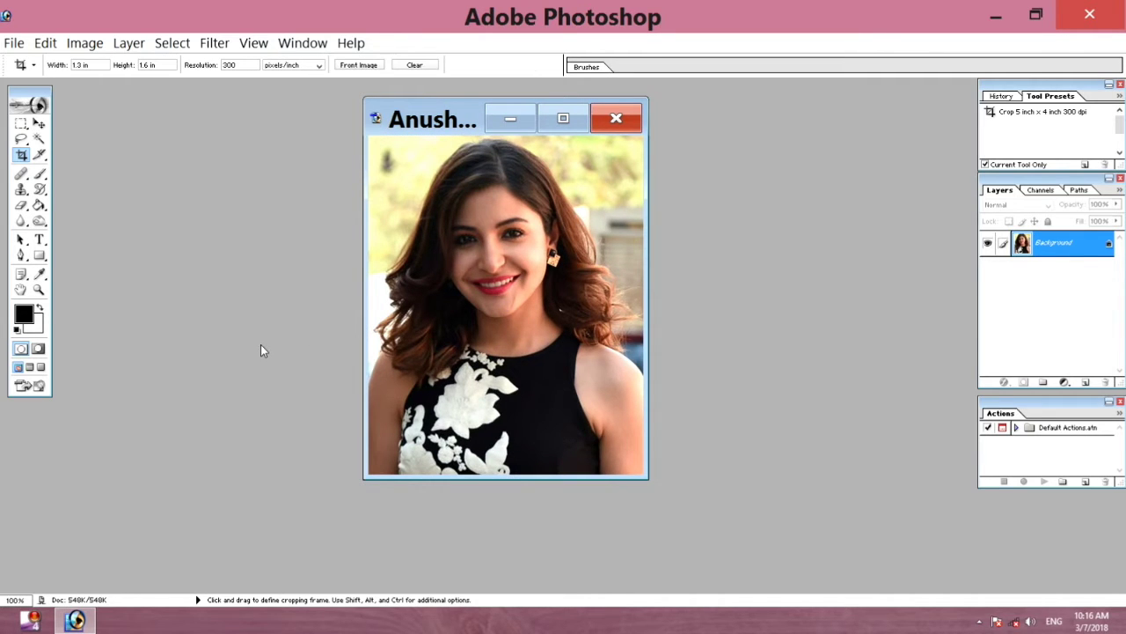
left_click_drag(426, 120, 486, 120)
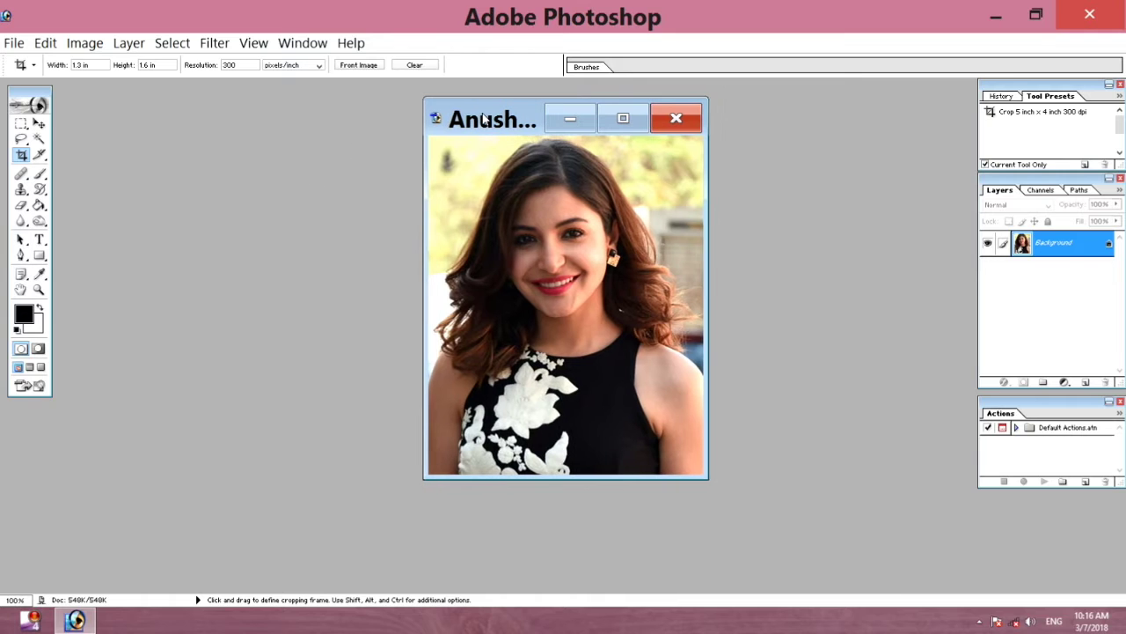
Create a green 'passport' action with shortcut Control+F2 and begin recording
left_click(1086, 483)
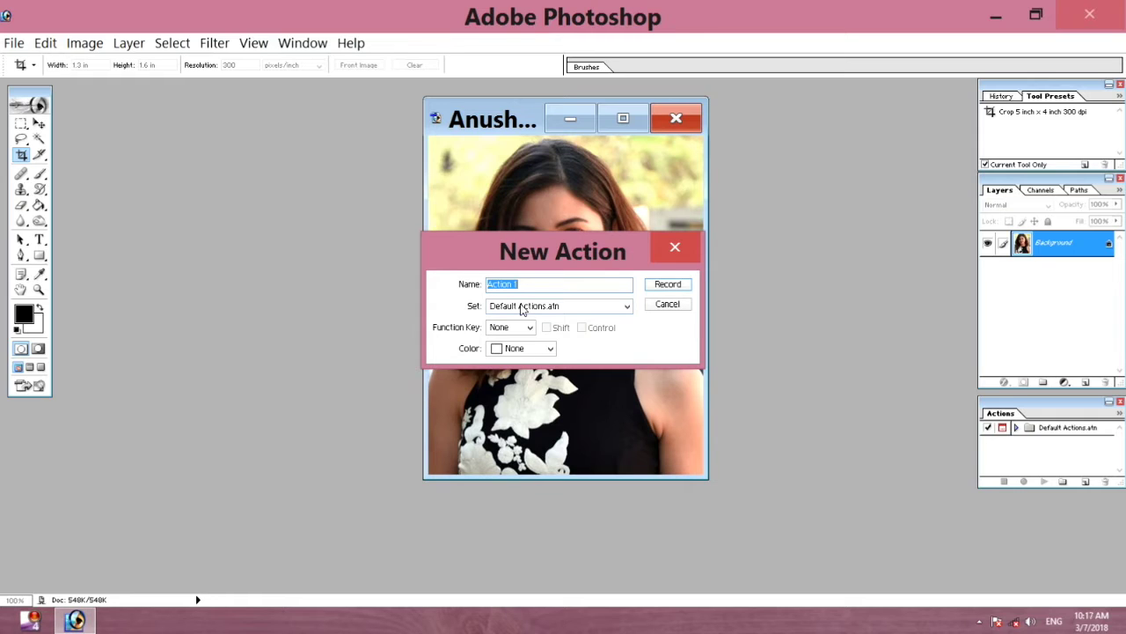
type("passport")
left_click(530, 329)
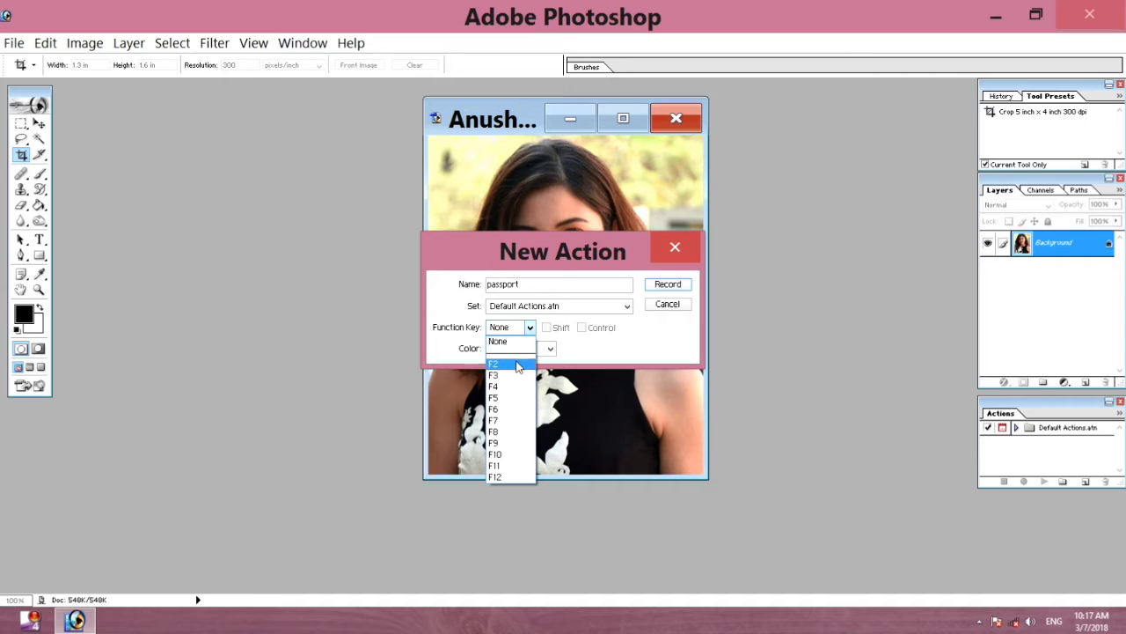
left_click(518, 366)
left_click(547, 328)
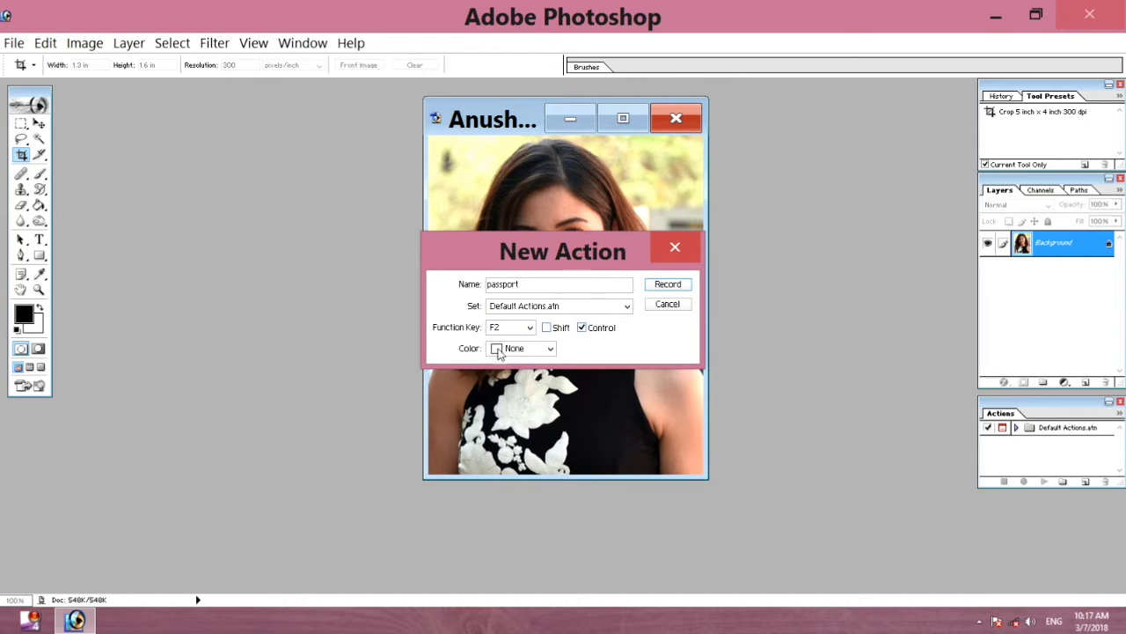
left_click(551, 350)
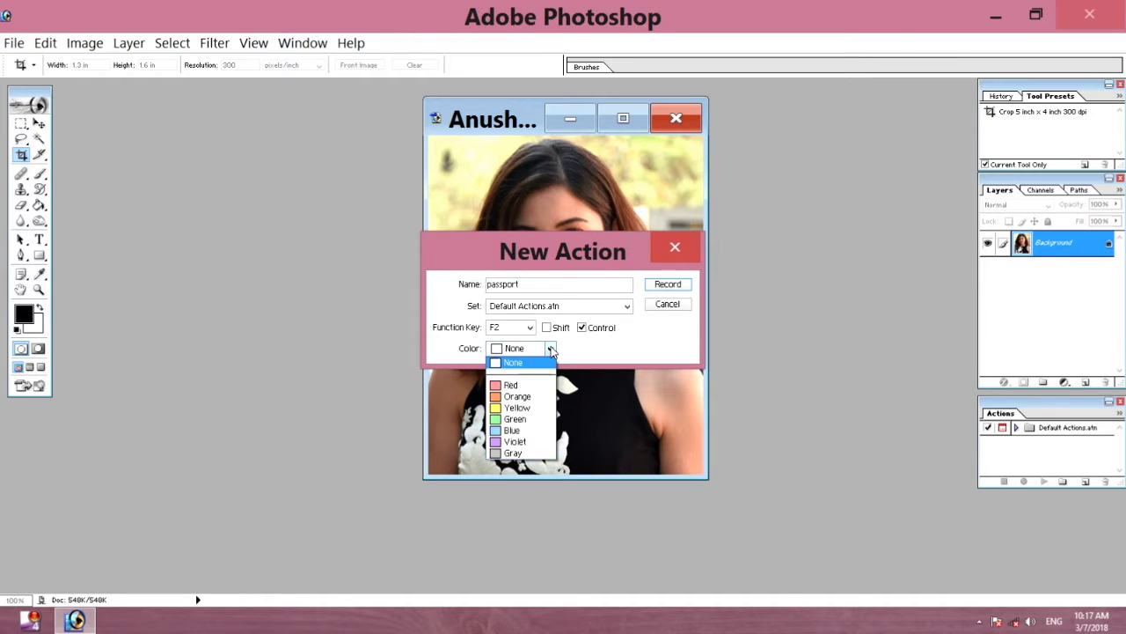
left_click(531, 422)
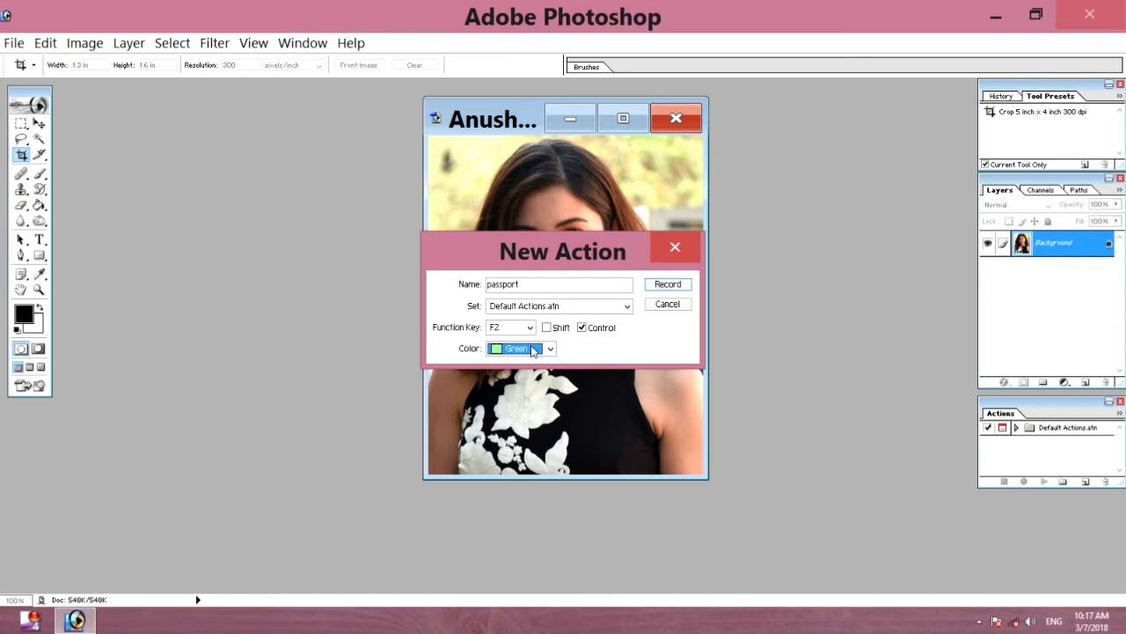
left_click(670, 286)
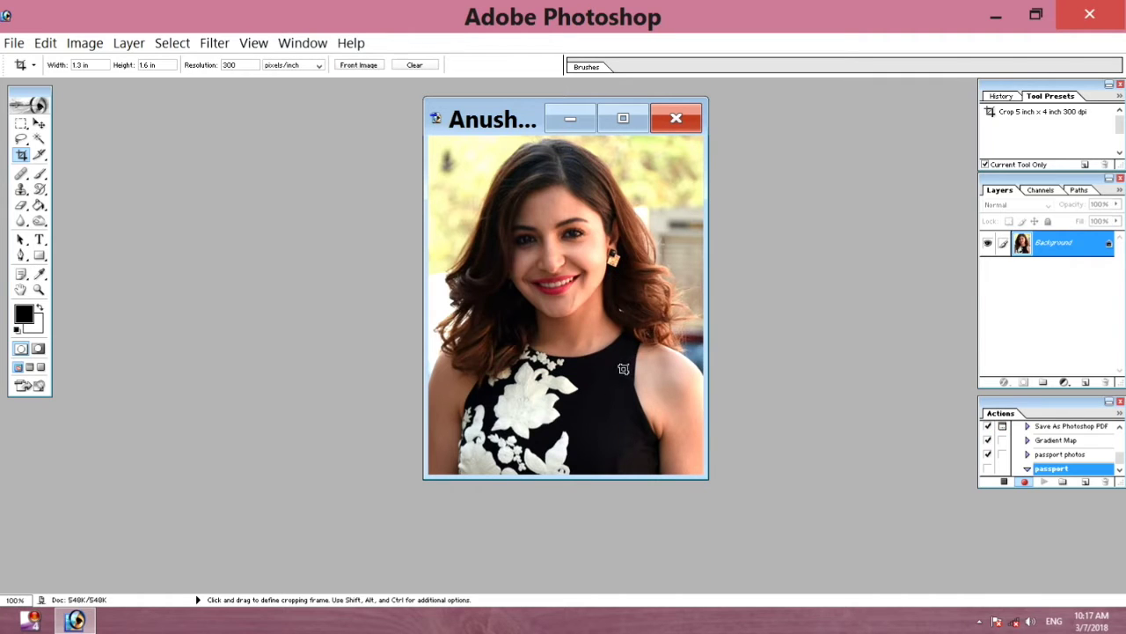
Select the entire portrait with the Rectangular Marquee
scroll(623, 369, "up", 1)
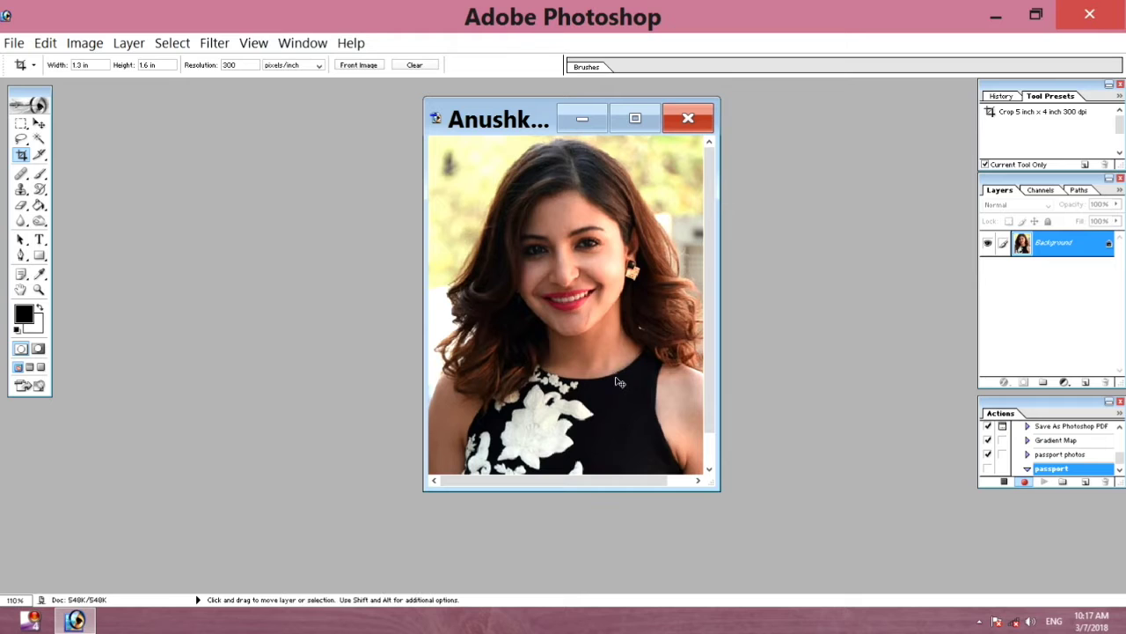
scroll(616, 376, "down", 1)
scroll(616, 376, "down", 1)
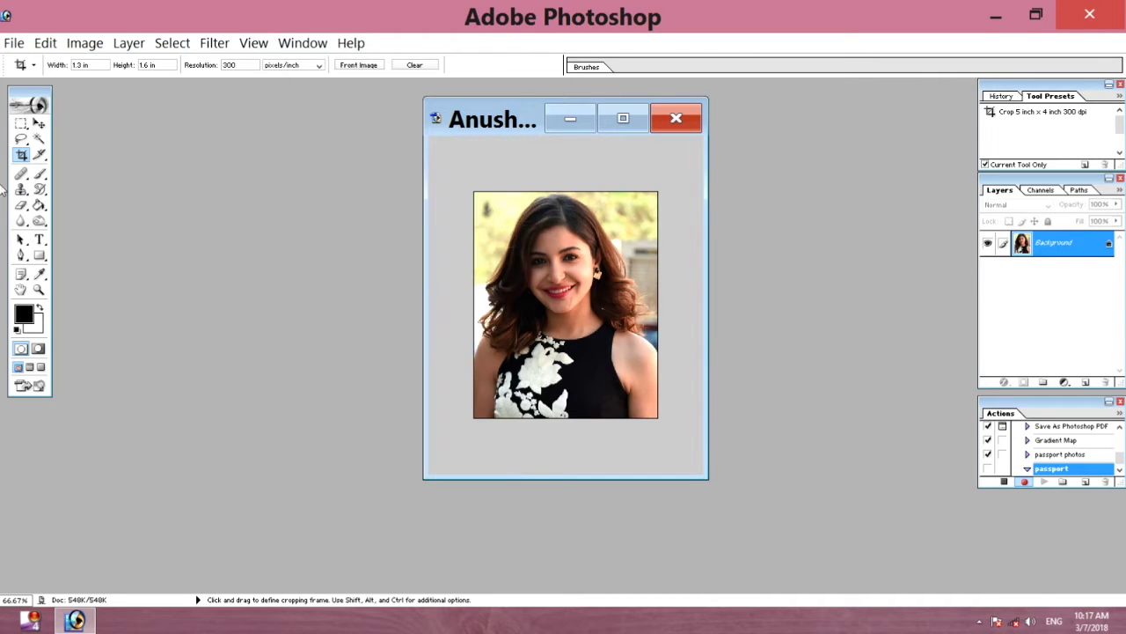
left_click(21, 124)
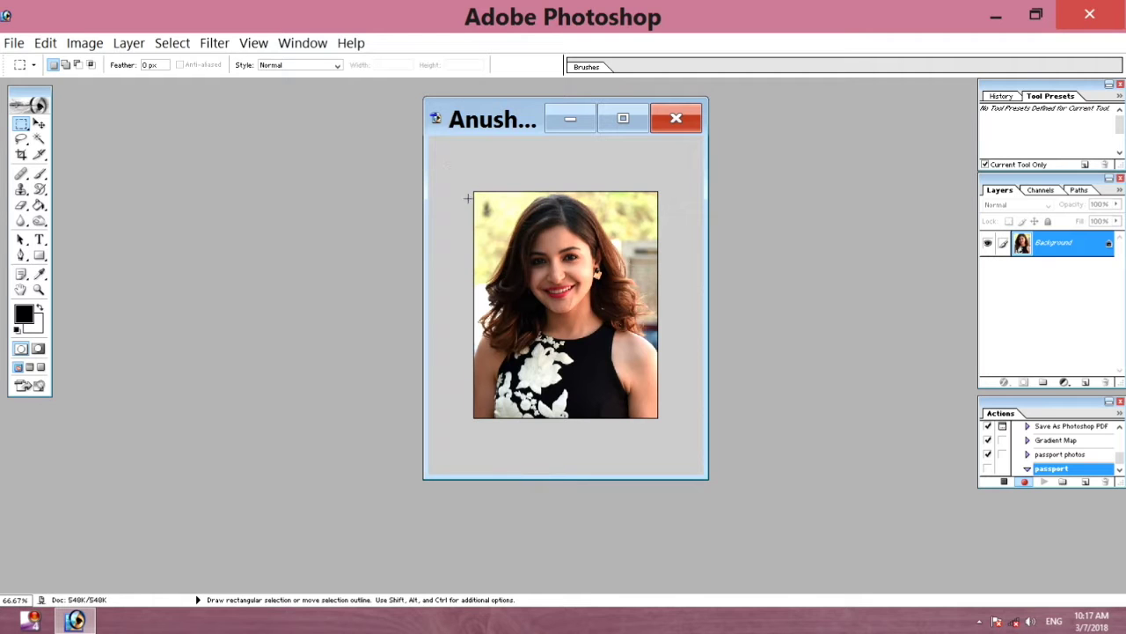
mouse_move(468, 198)
left_mouse_down()
mouse_move(600, 436)
mouse_move(669, 449)
left_mouse_up()
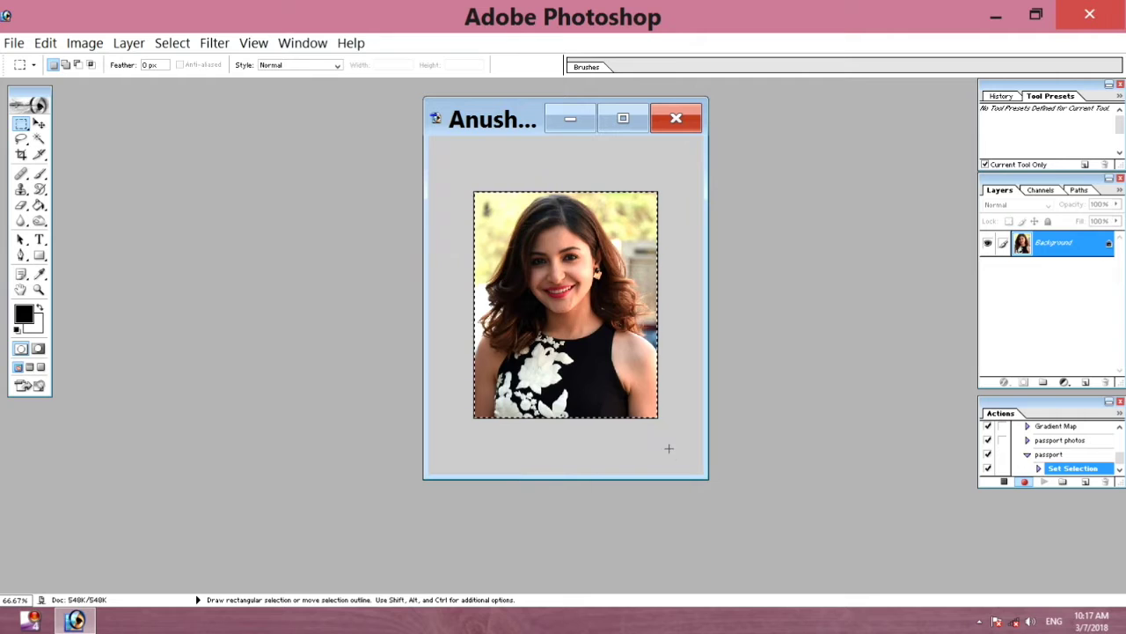
Stroke the selection with a 2 px black centre outline
right_click(546, 289)
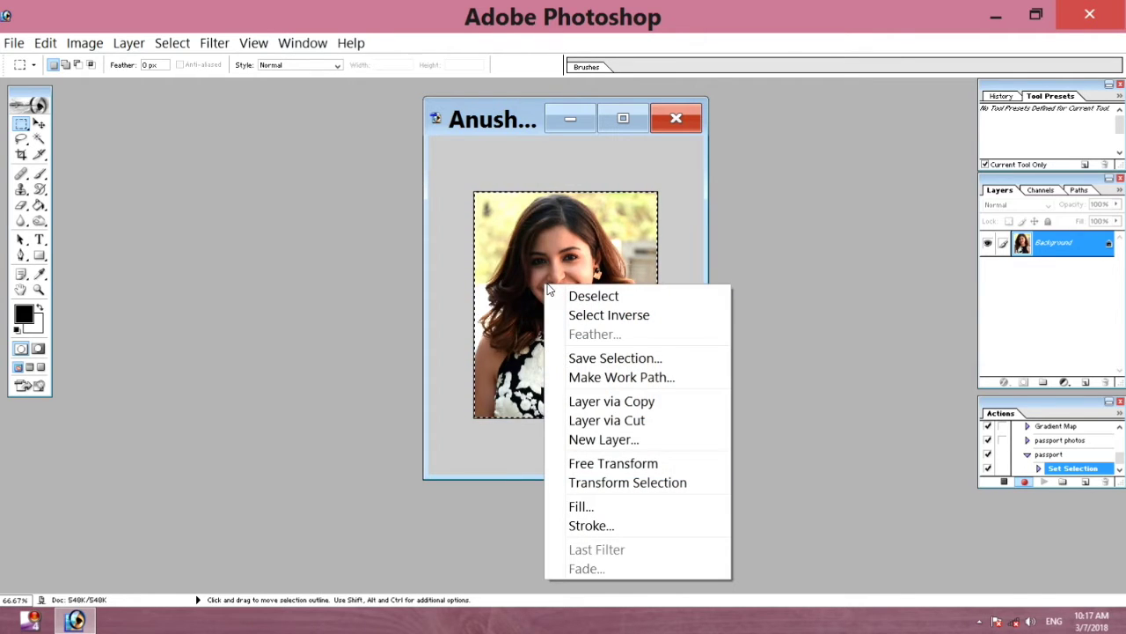
left_click(652, 525)
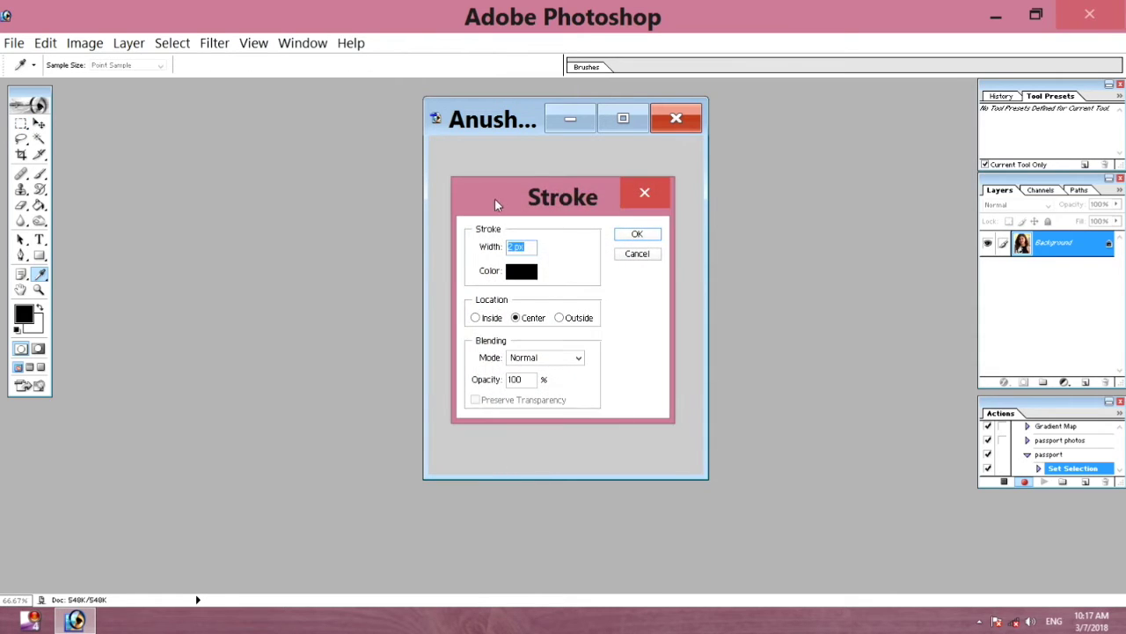
left_click_drag(495, 204, 713, 256)
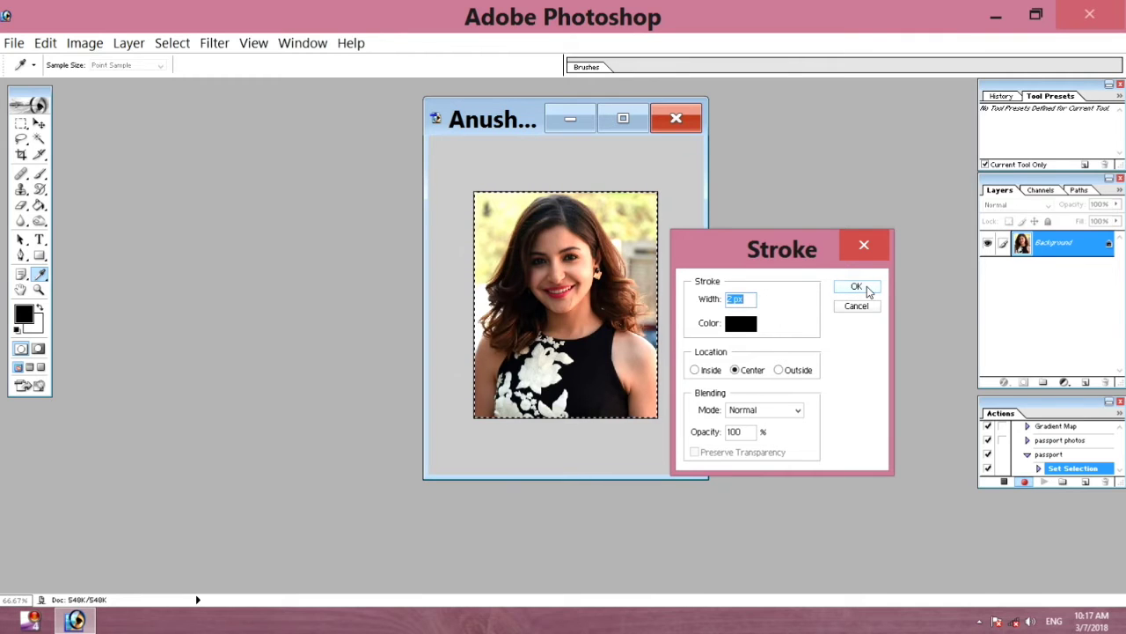
left_click(856, 287)
left_click_drag(461, 125, 550, 130)
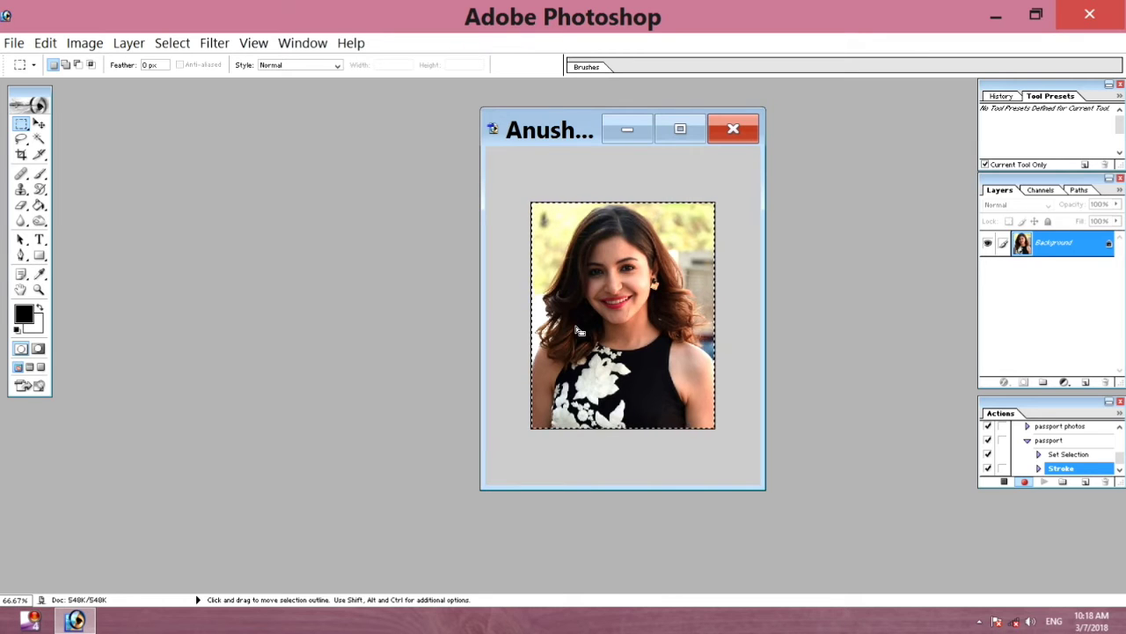
Copy the portrait and start a new document from the 4 x 6 preset
key("ctrl")
key("ctrl+c")
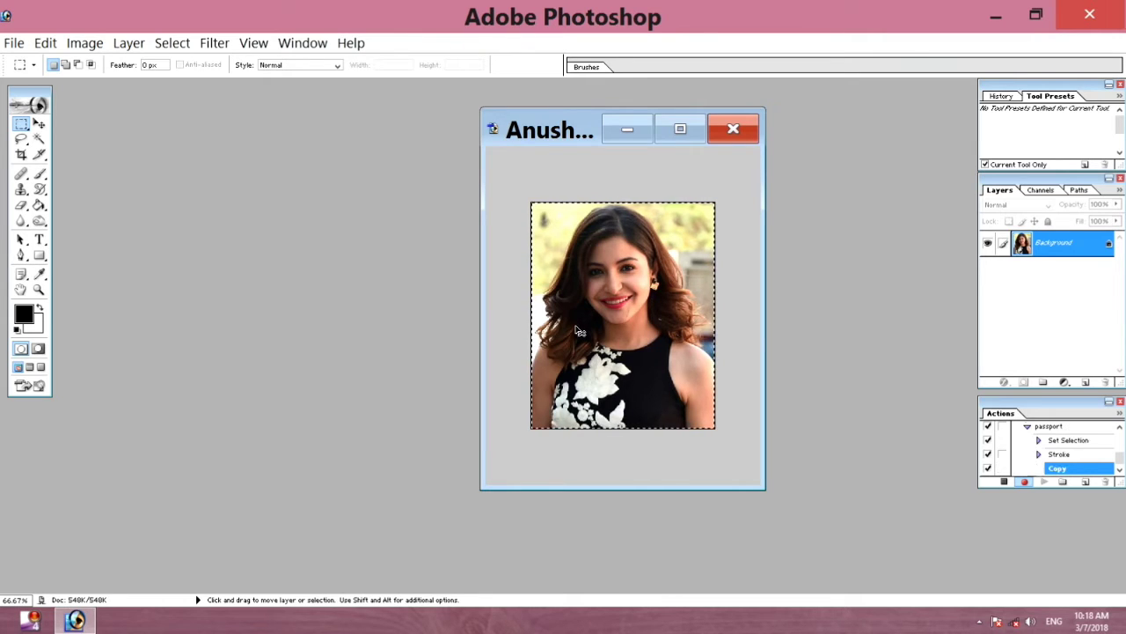
left_click(14, 43)
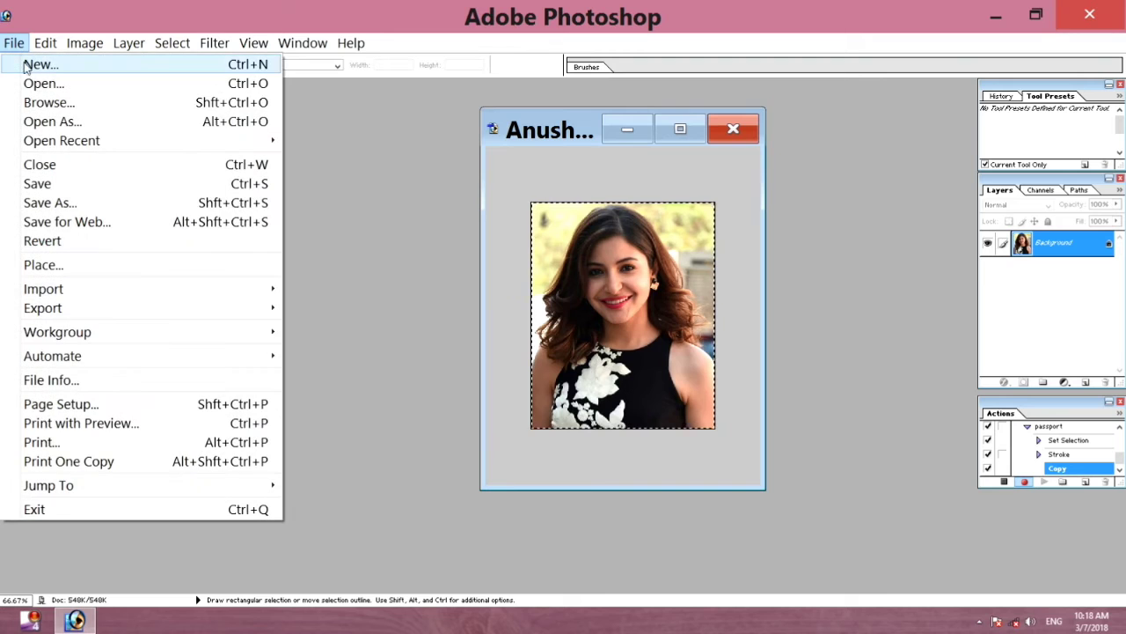
left_click(41, 64)
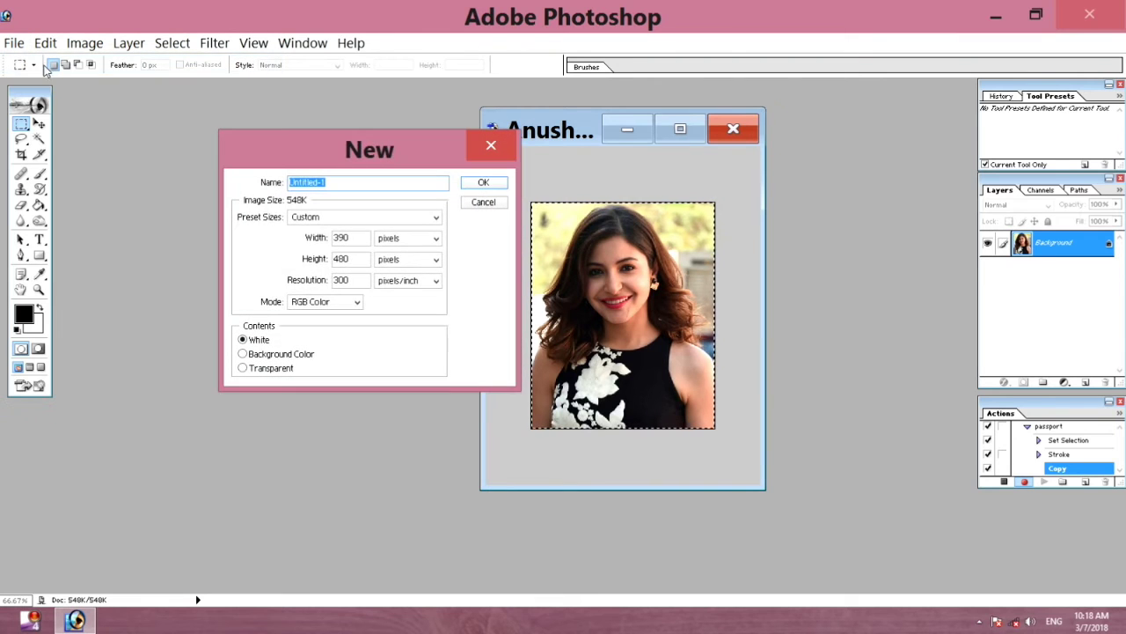
left_click(436, 217)
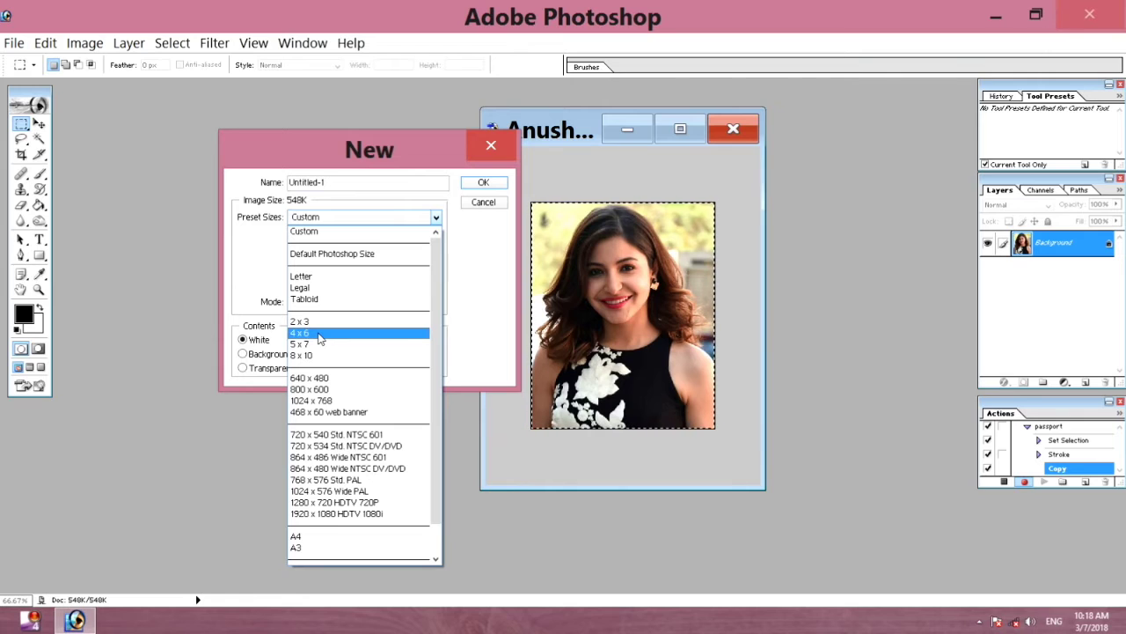
left_click(320, 333)
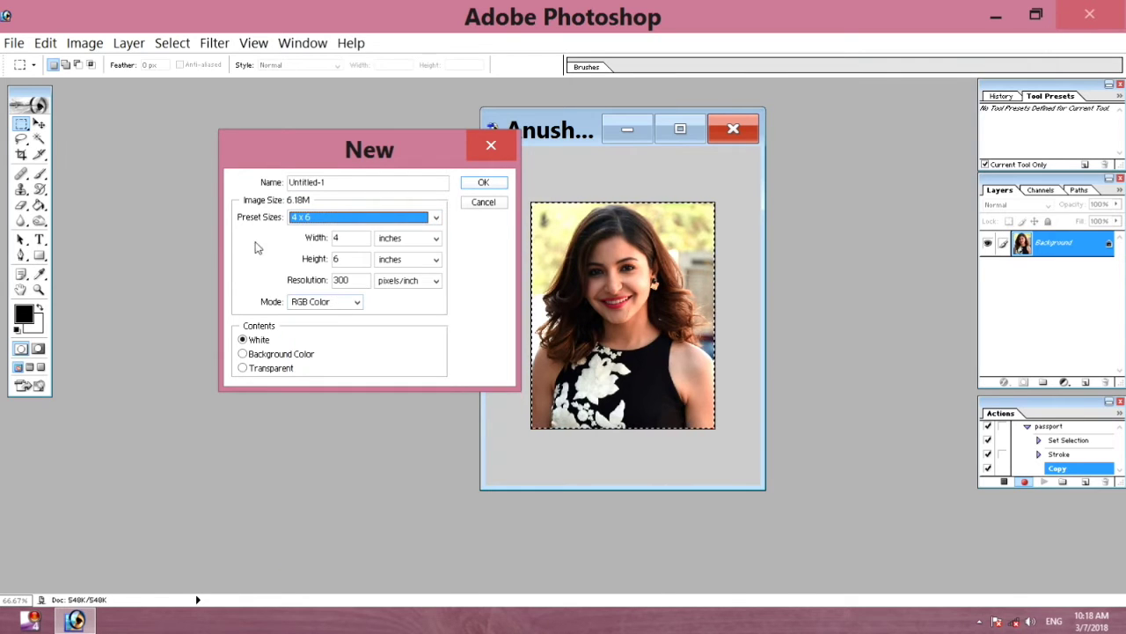
Make the new document 6 × 4 inches and paste the portrait into it
left_click(356, 238)
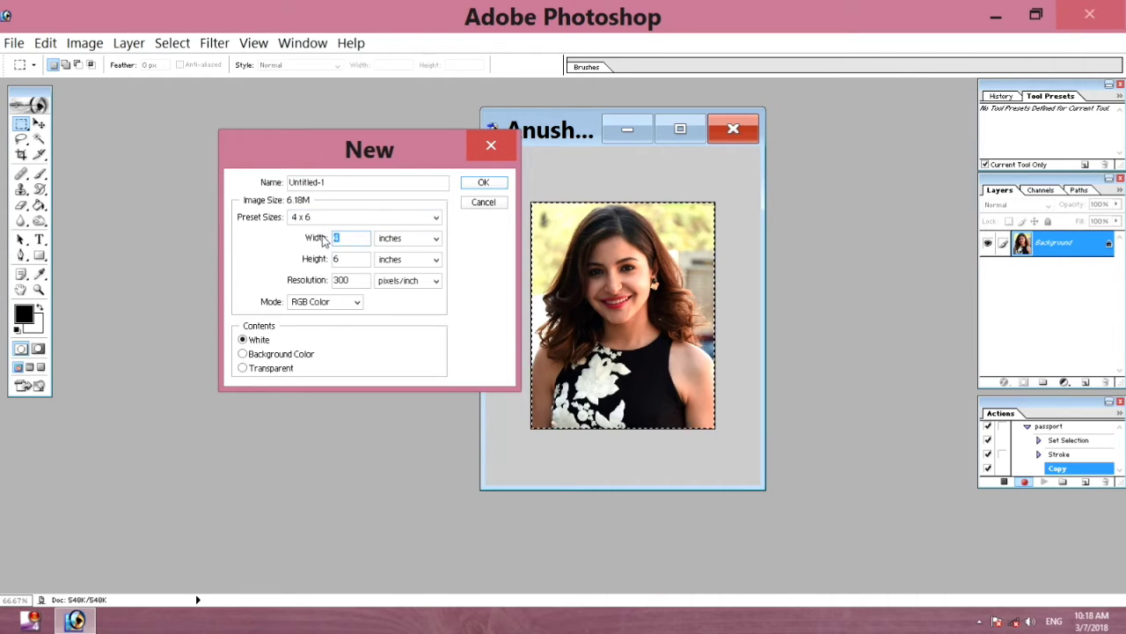
type("6")
left_click(322, 261)
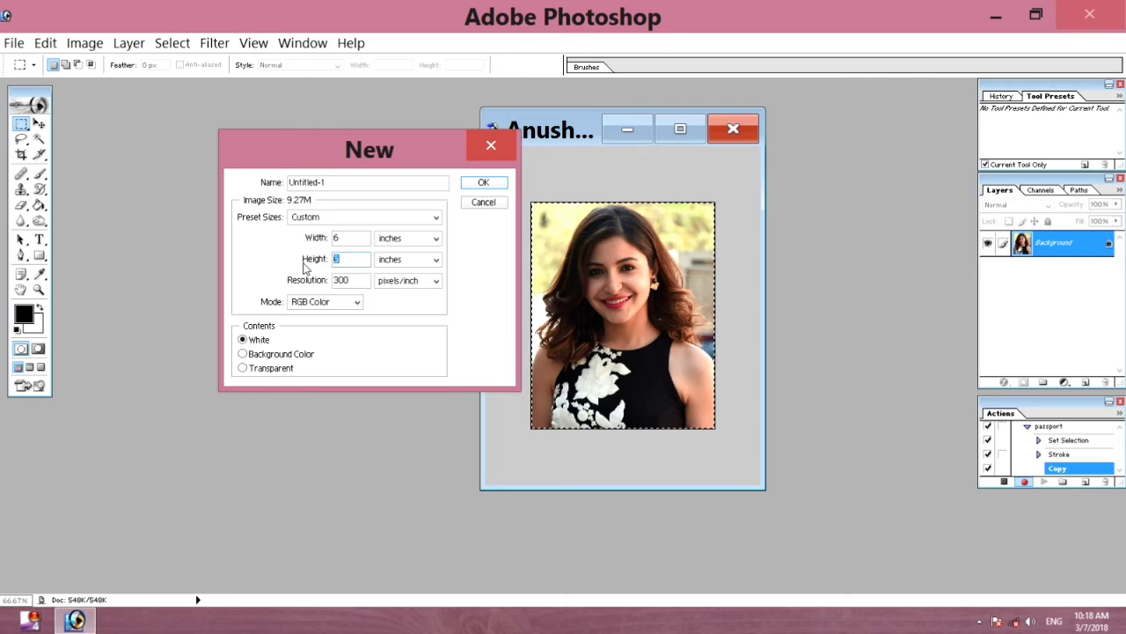
type("4")
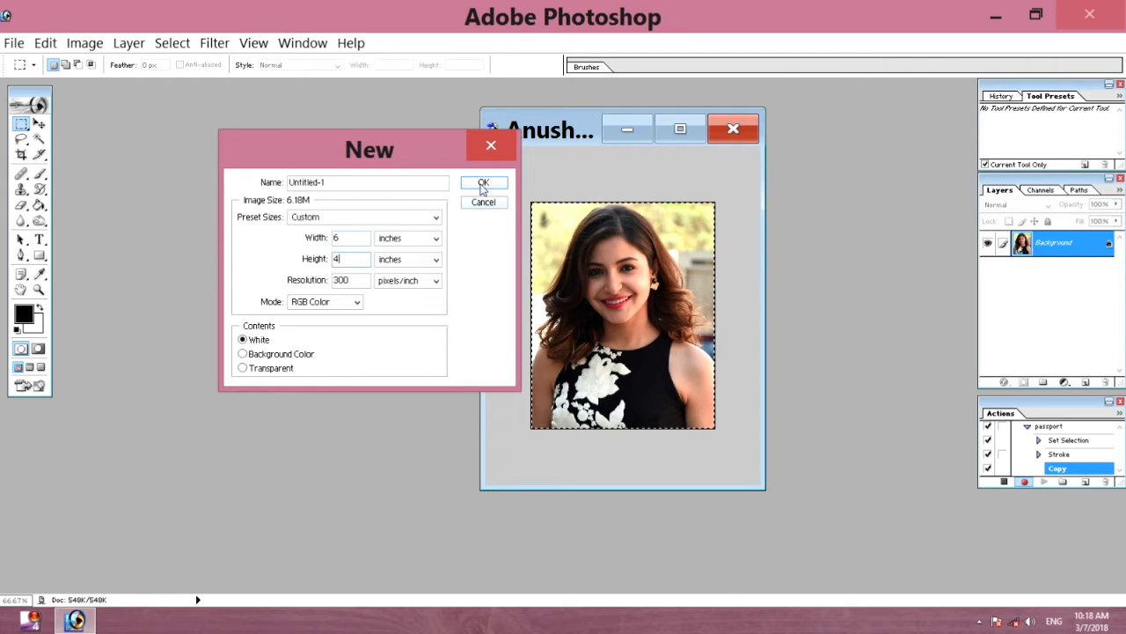
left_click(487, 183)
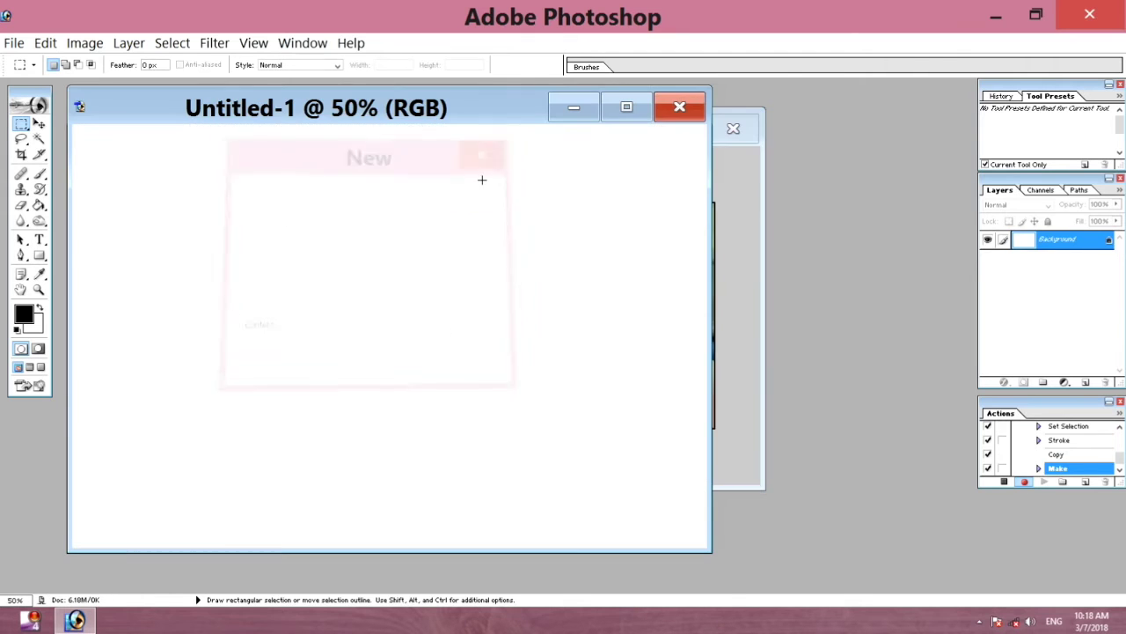
left_click_drag(284, 108, 321, 129)
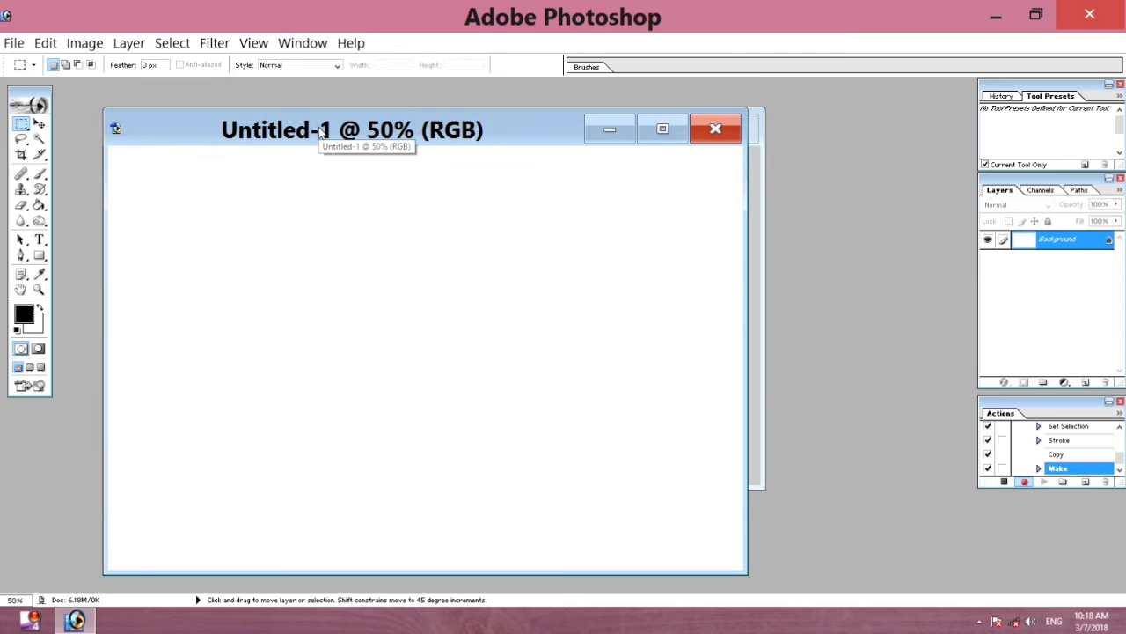
key("ctrl+v")
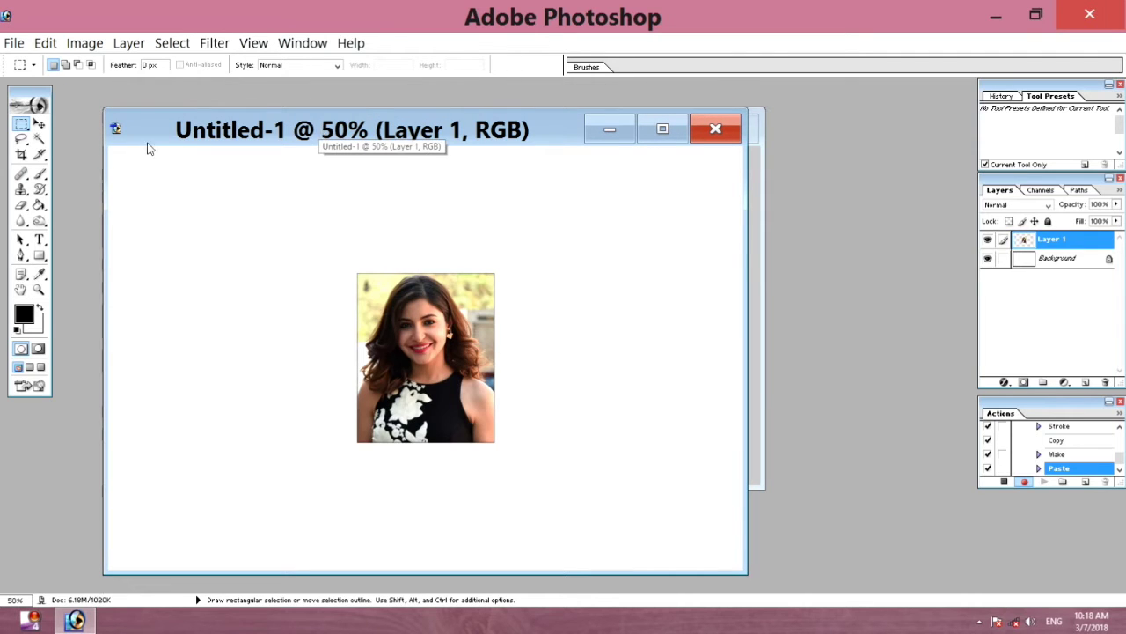
Place the portrait at the sheet's top-left, add a copy beside it, and merge the pair
key("v")
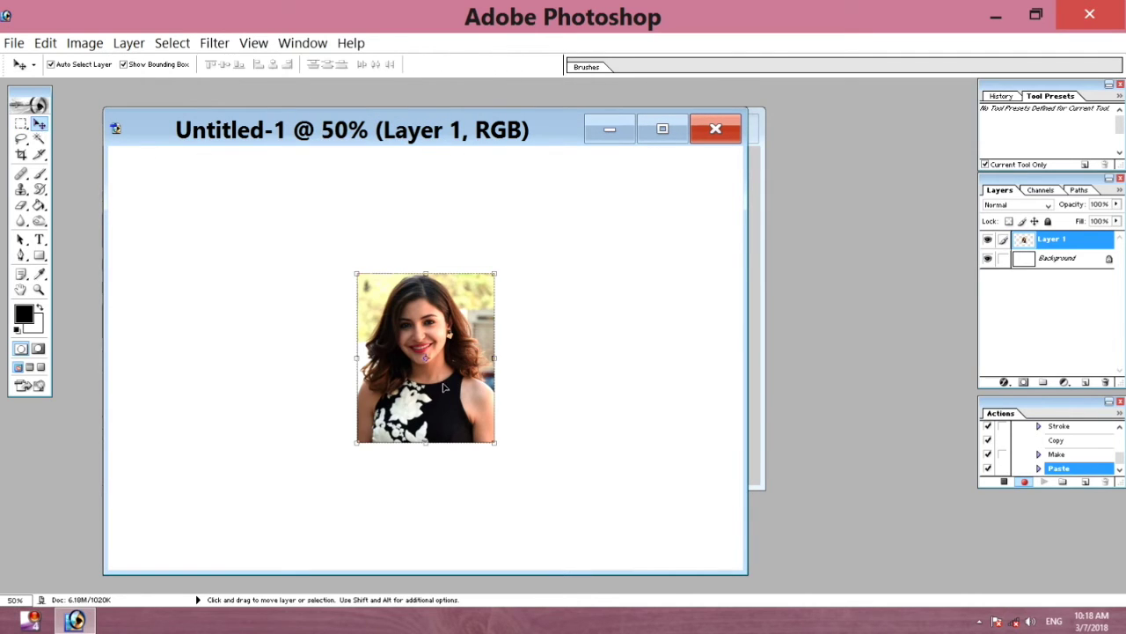
left_click_drag(445, 387, 190, 261)
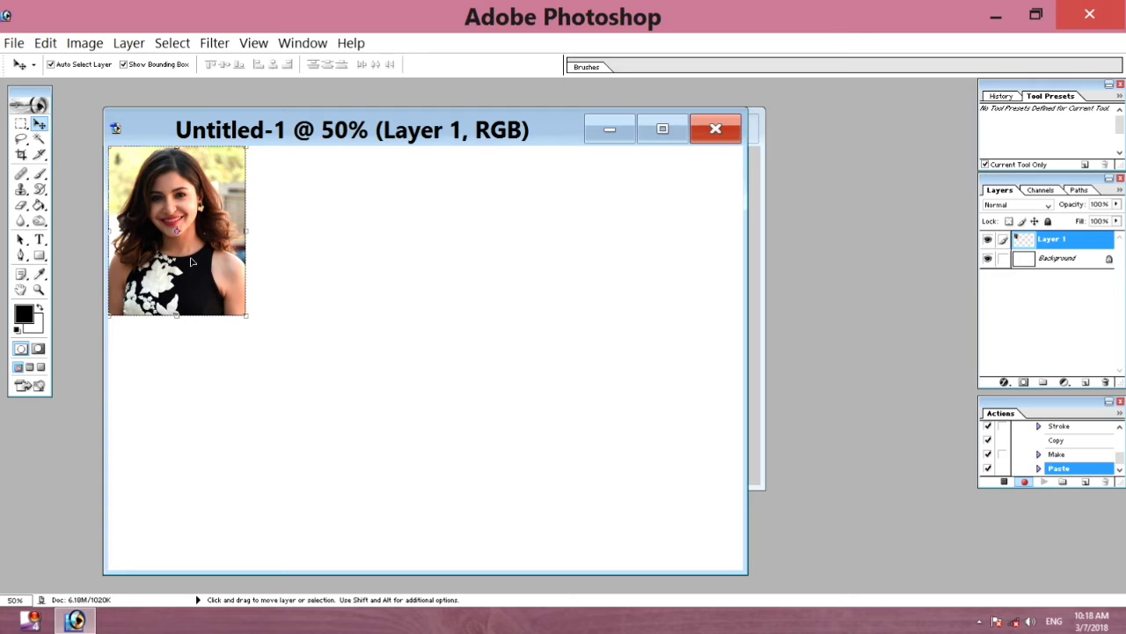
key("ctrl+j")
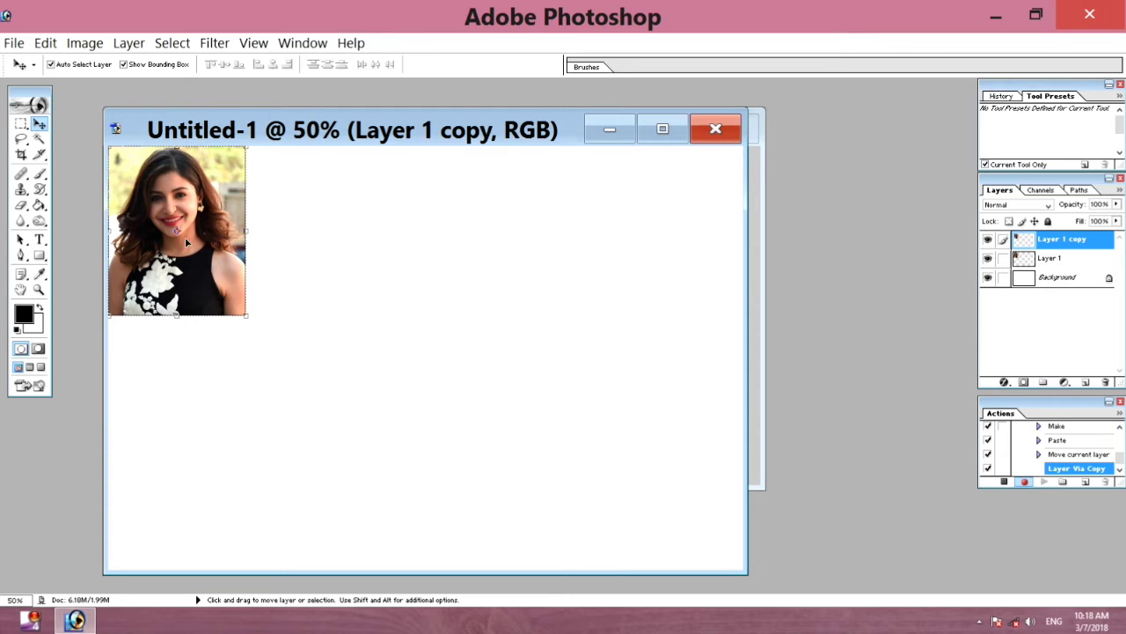
left_click_drag(182, 238, 322, 233)
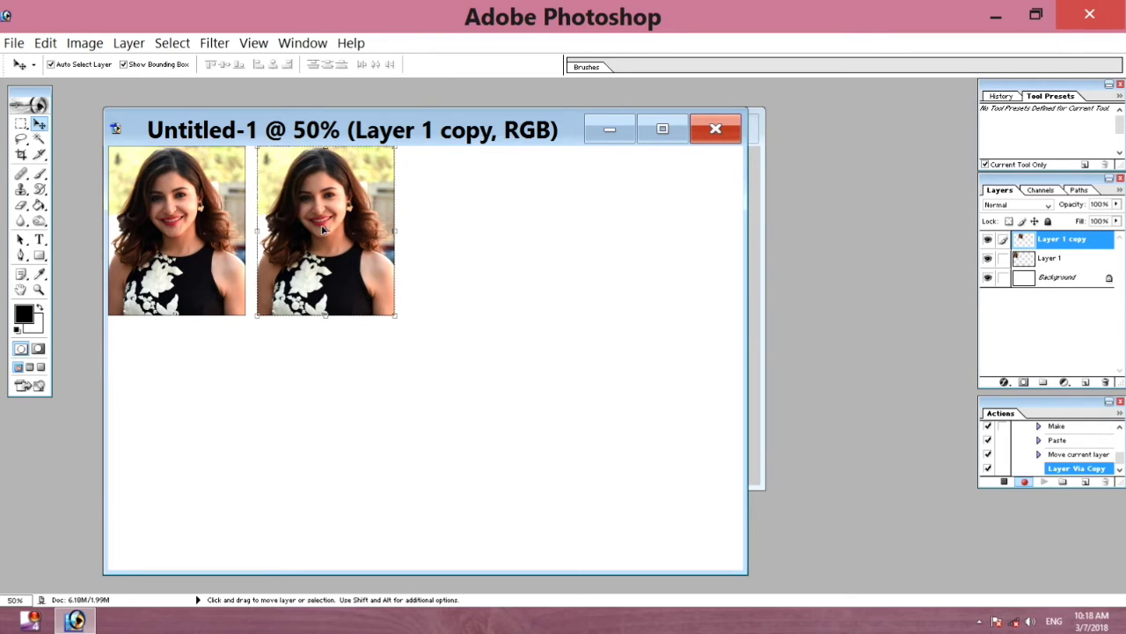
key("shift")
left_click(176, 234, "shift")
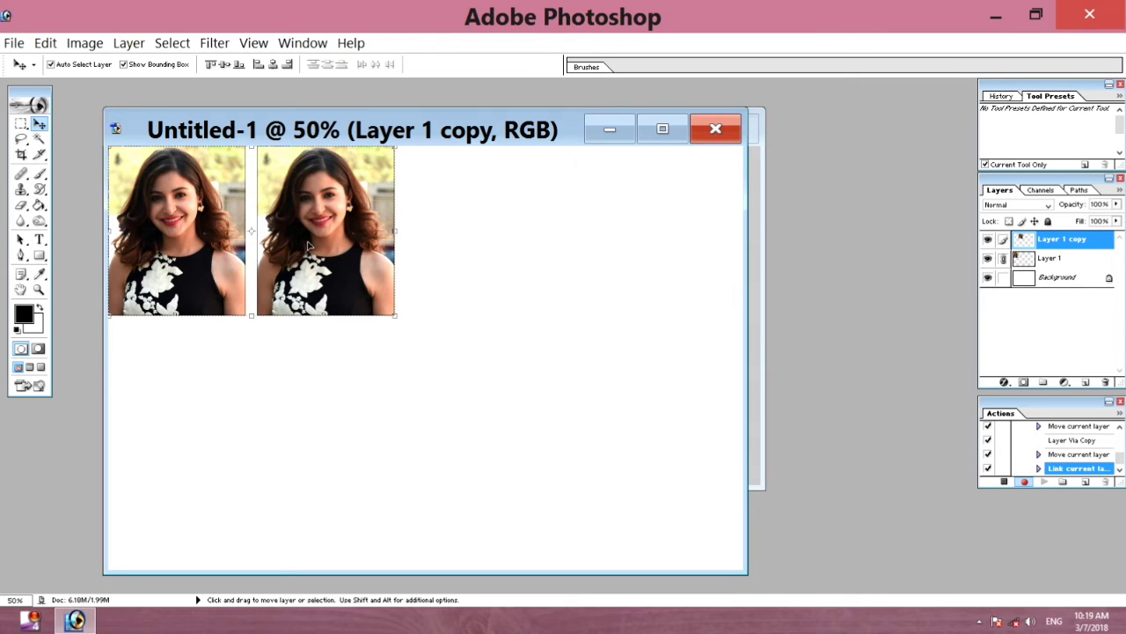
key("ctrl+e")
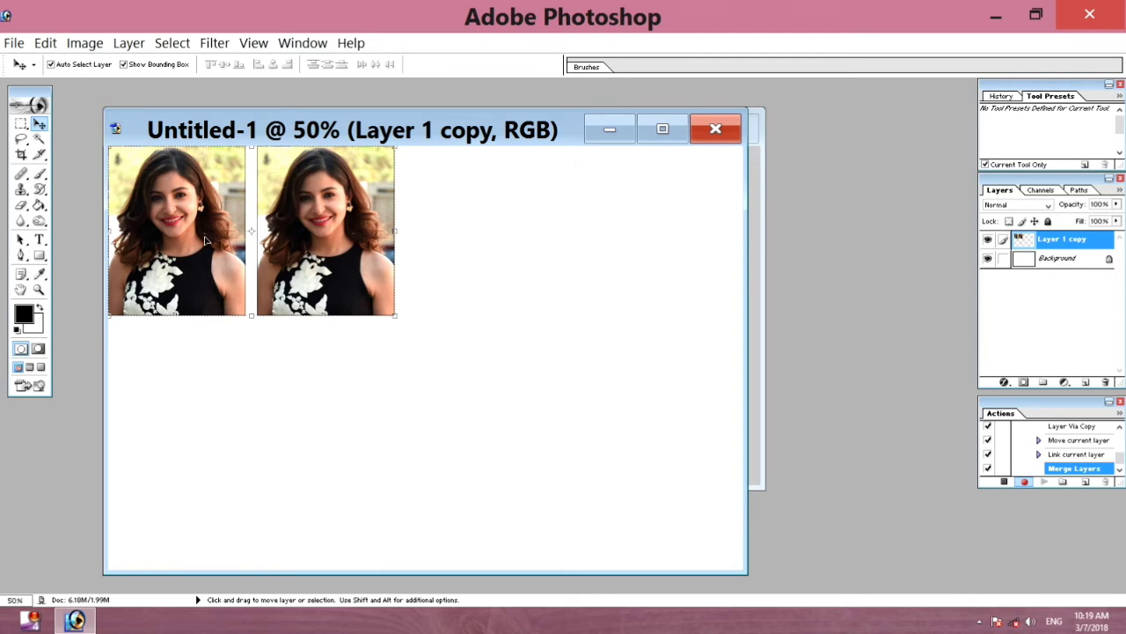
Duplicate the pair to its right and merge into one row of four portraits
key("ctrl+j")
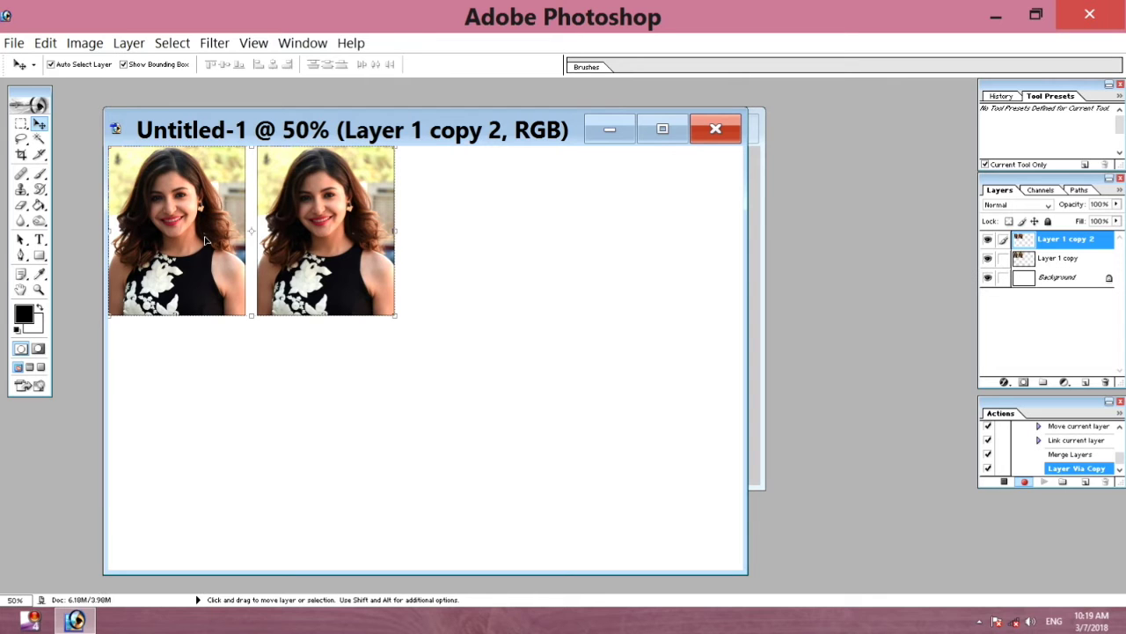
key("shift+Right")
key("shift+Right")
key("shift+Right")
key("shift+Right")
key("shift+Right")
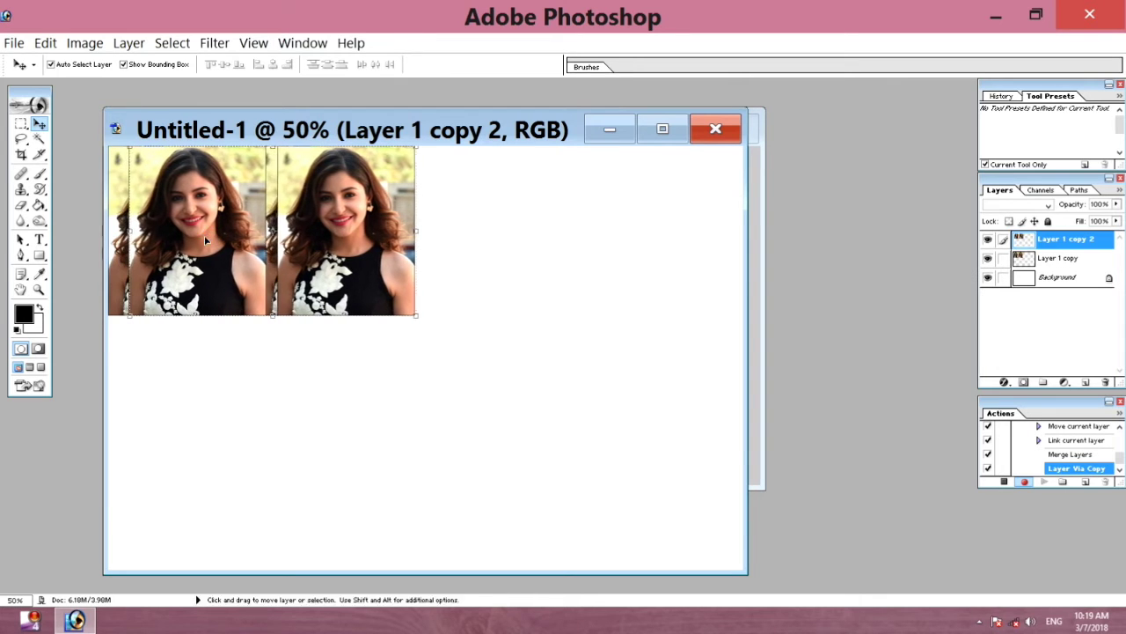
key("shift+Right")
key("shift+Right")
key("shift+Right")
key("shift+Right")
key("shift+Right")
key("shift+Right")
key("shift+Right")
key("shift+Right")
key("shift+Right")
key("shift+Right")
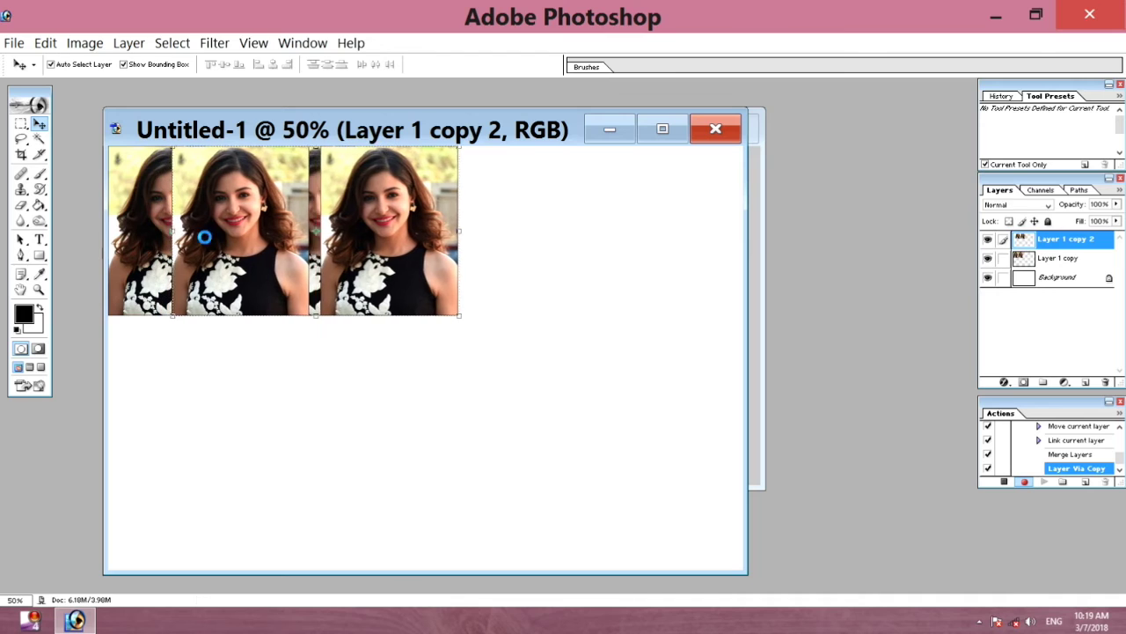
key("shift+Right")
key("shift+Right")
key("shift+Right")
key("shift+Right")
key("shift+Right")
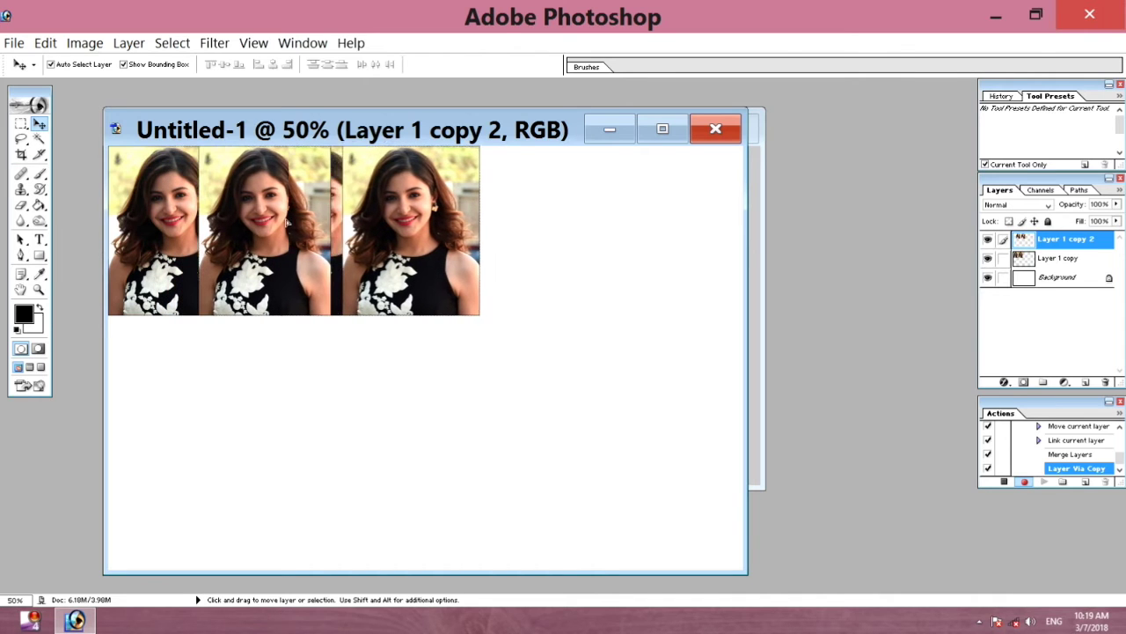
mouse_move(288, 222)
left_mouse_down()
mouse_move(480, 227)
mouse_move(469, 227)
left_mouse_up()
left_click(469, 227)
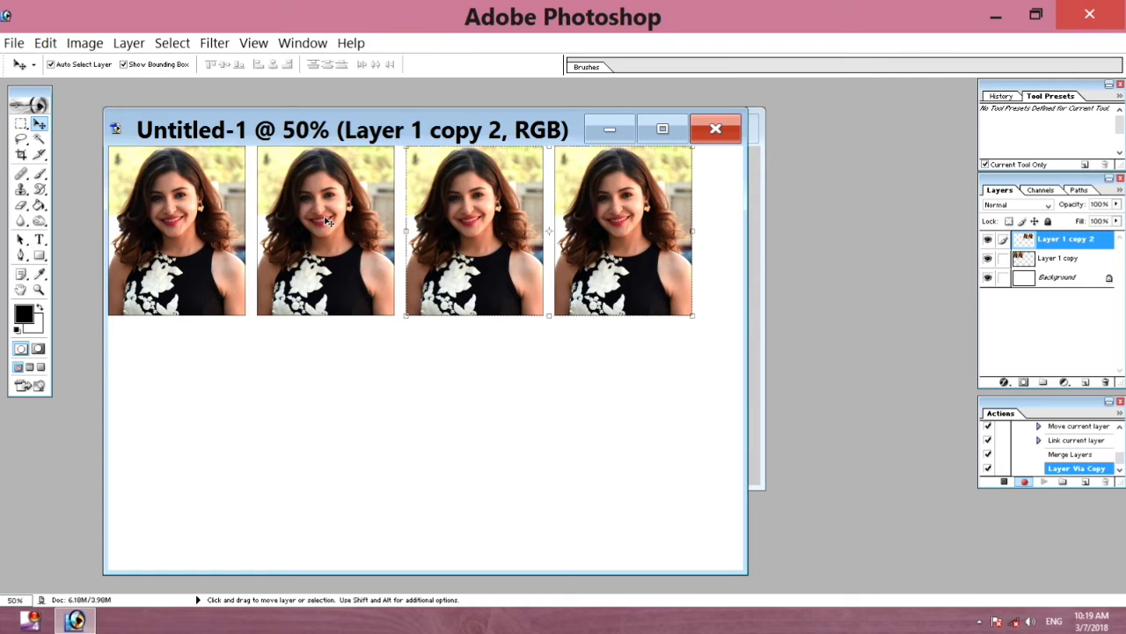
key("shift")
left_click(326, 221, "shift")
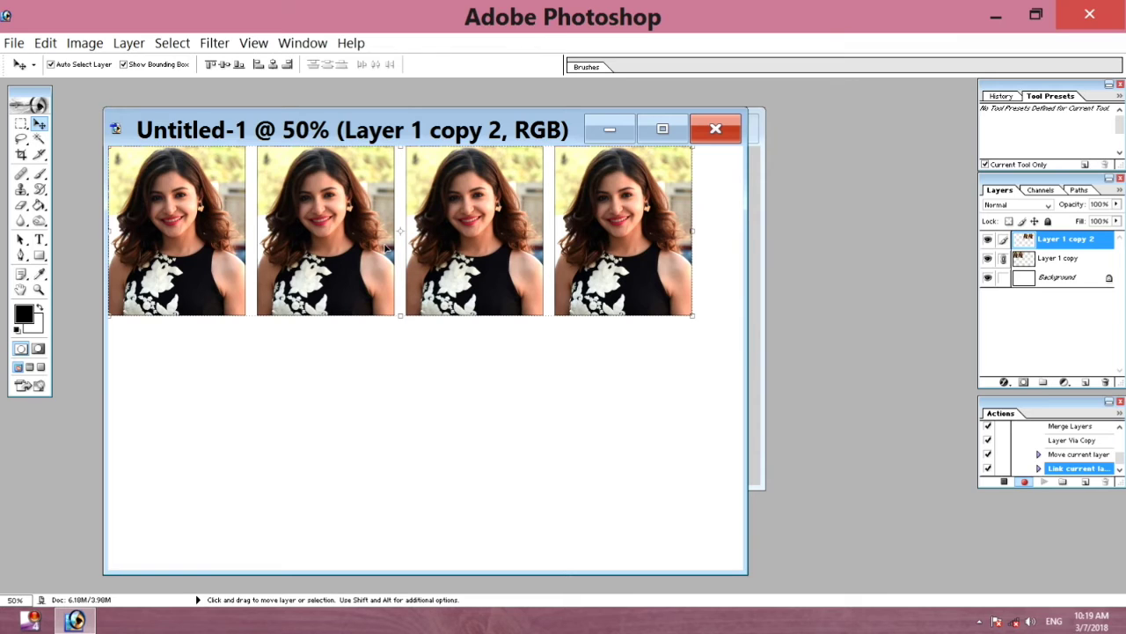
key("ctrl+e")
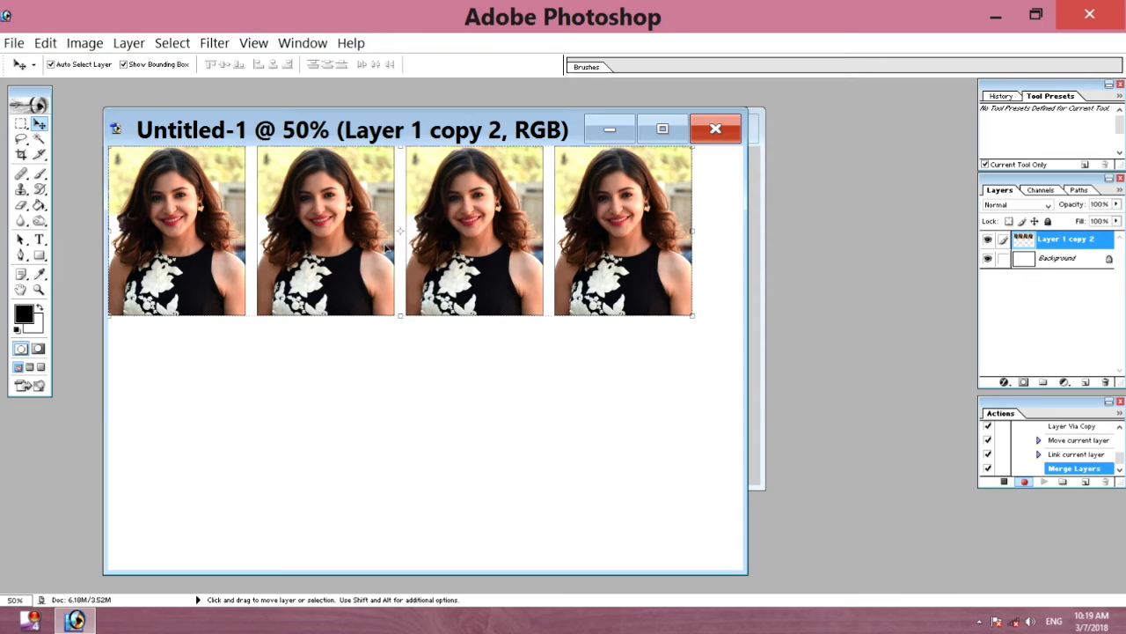
Copy the four-portrait row downward, merge both rows, and shift the eight-photo grid into place
key("ctrl+j")
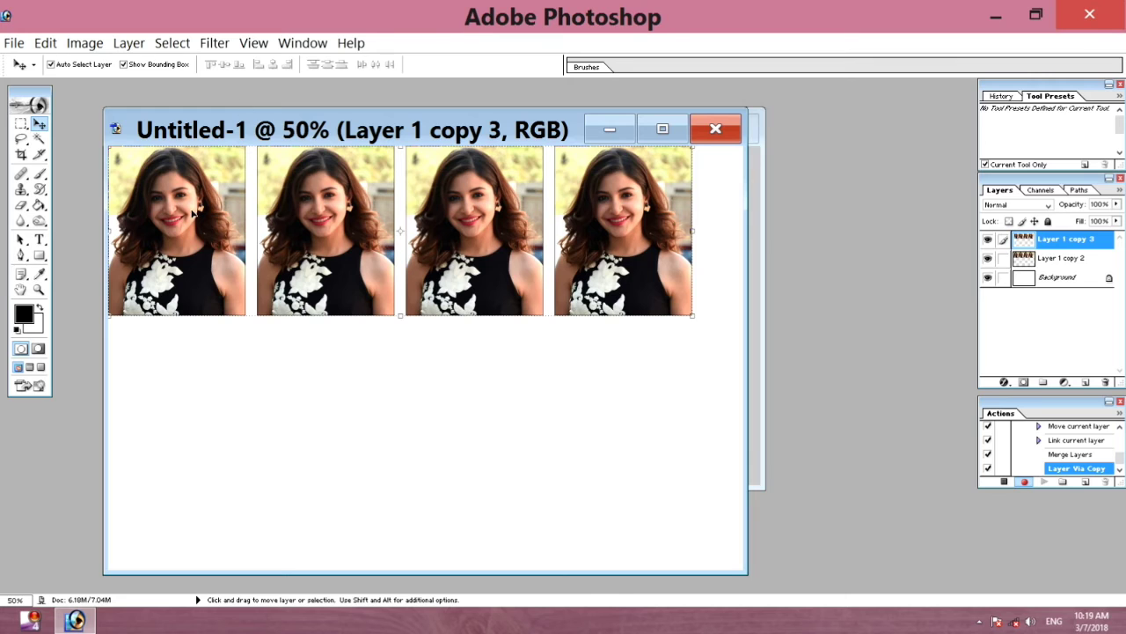
left_click_drag(196, 204, 196, 370)
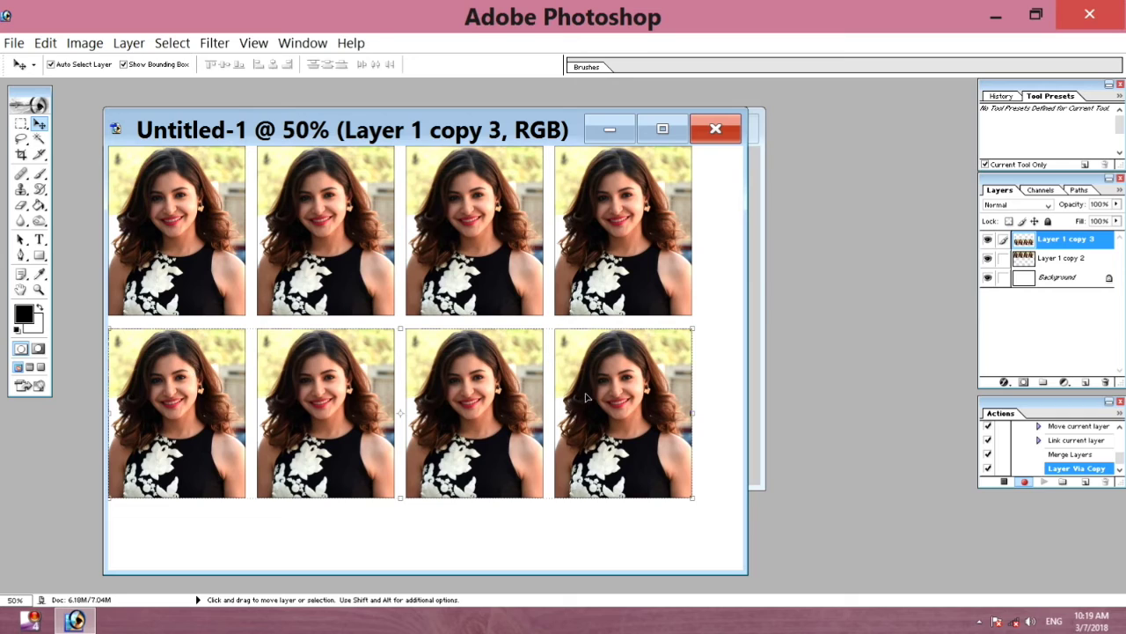
key("shift")
left_click(454, 236, "shift")
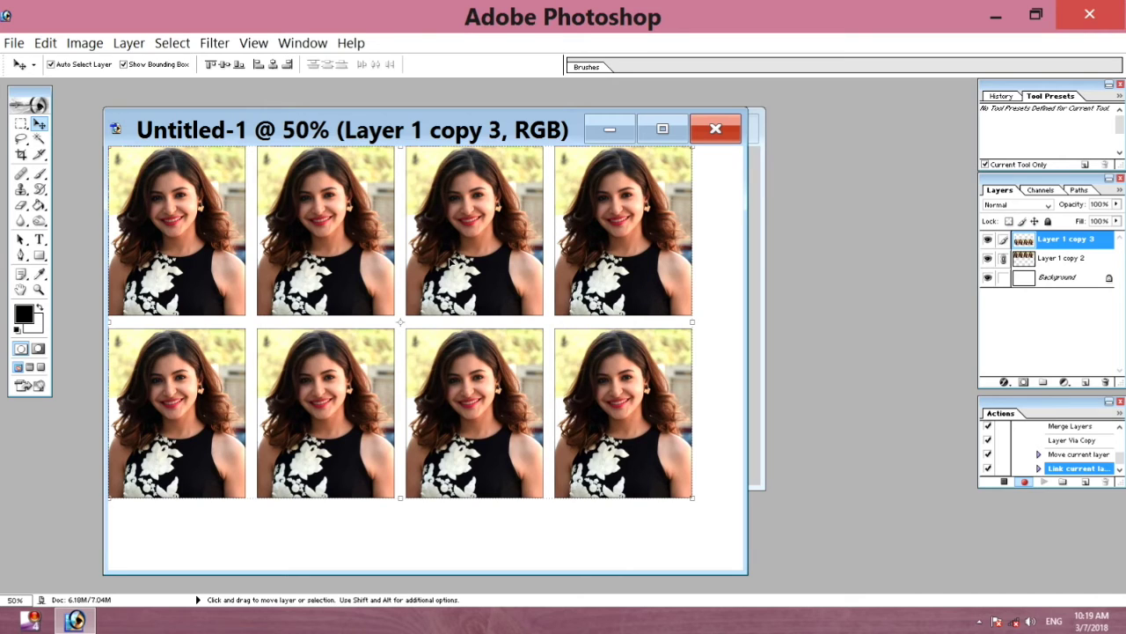
key("ctrl+e")
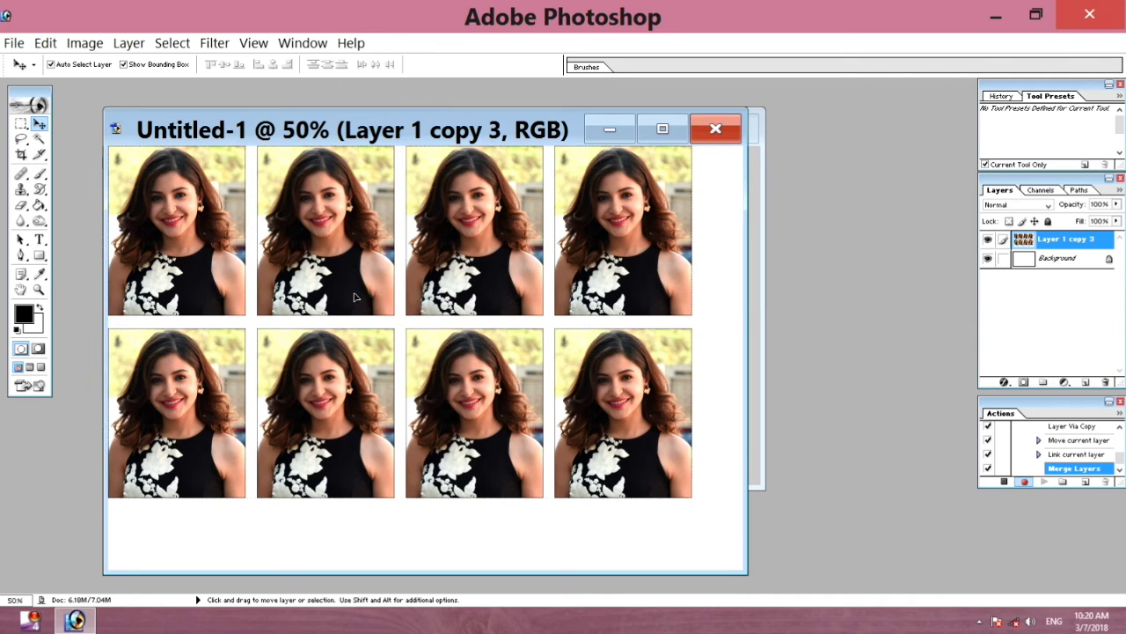
left_click_drag(356, 297, 377, 322)
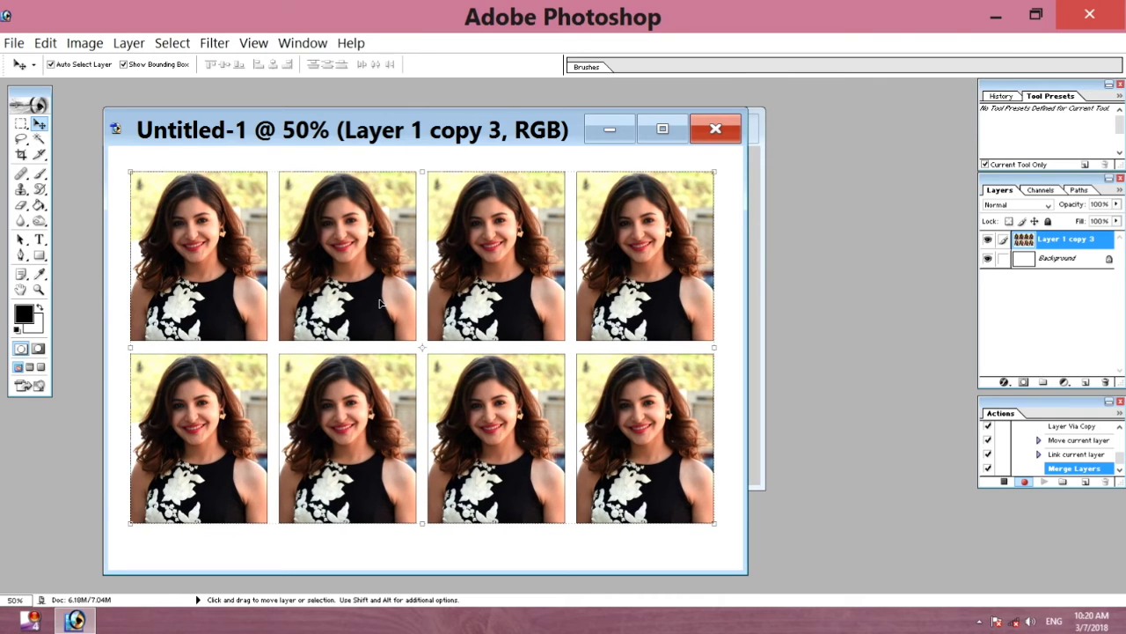
left_click_drag(368, 130, 412, 110)
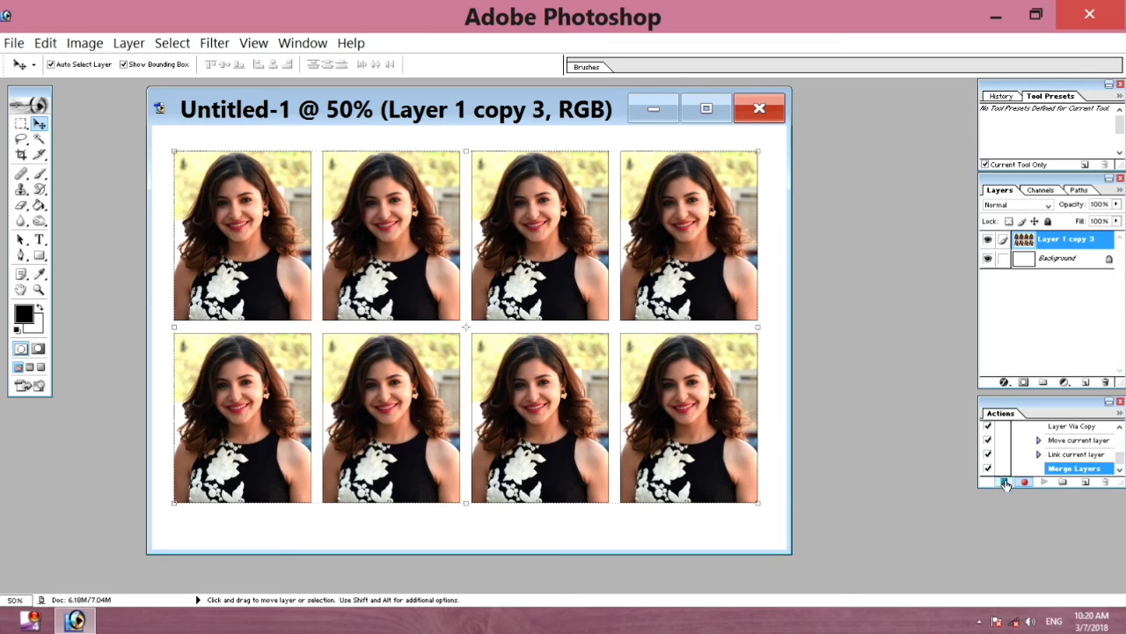
Stop recording and close both documents without saving
left_click(1004, 482)
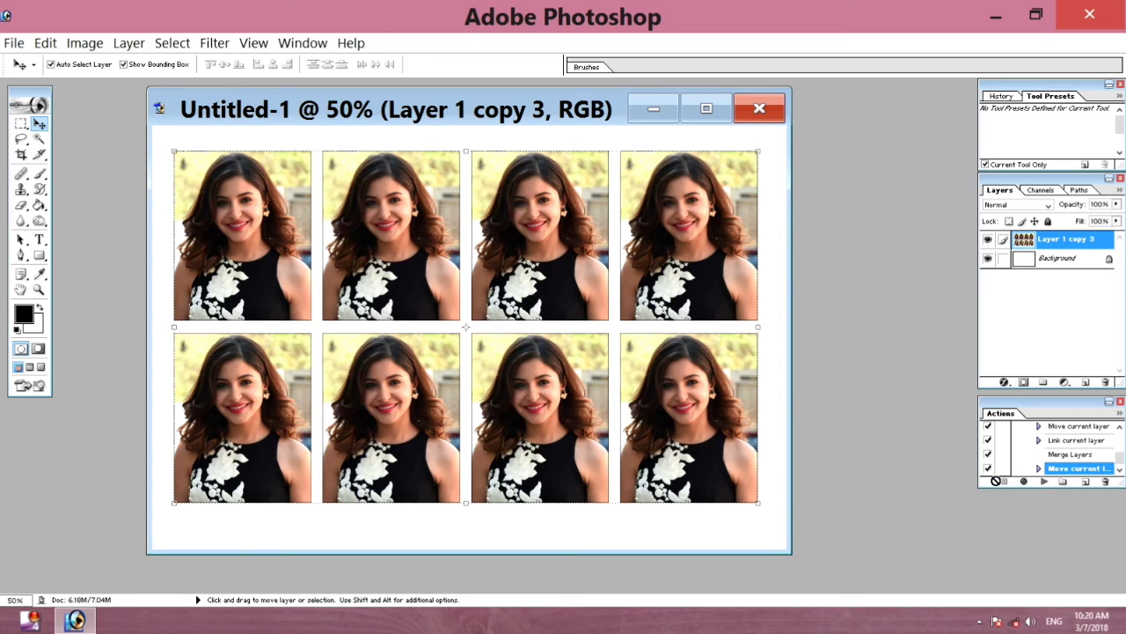
left_click(762, 108)
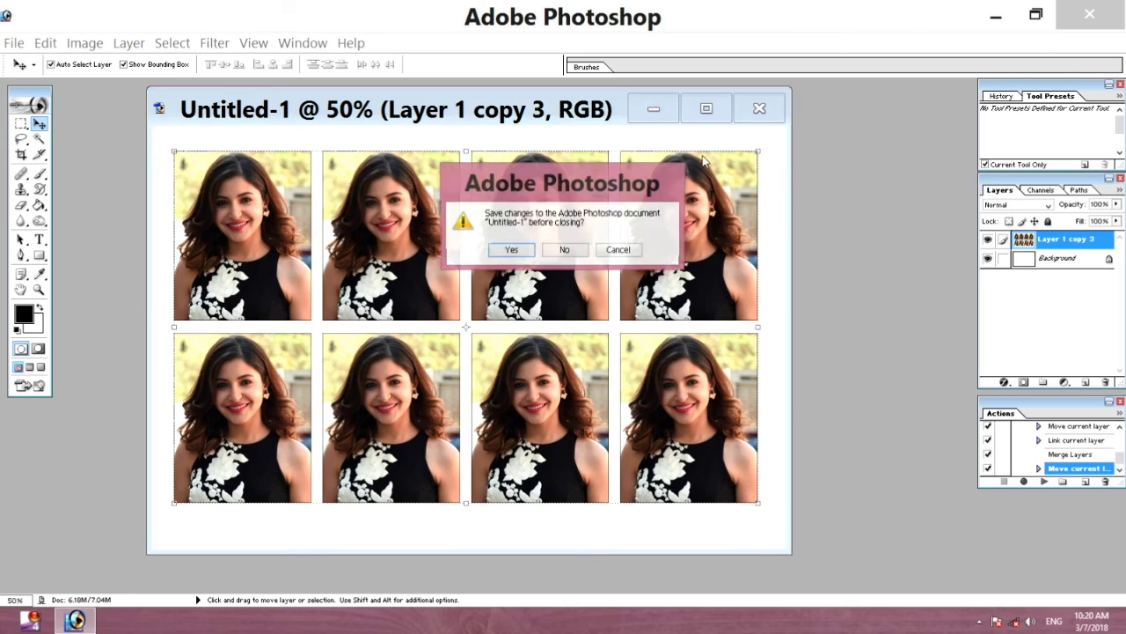
left_click(566, 251)
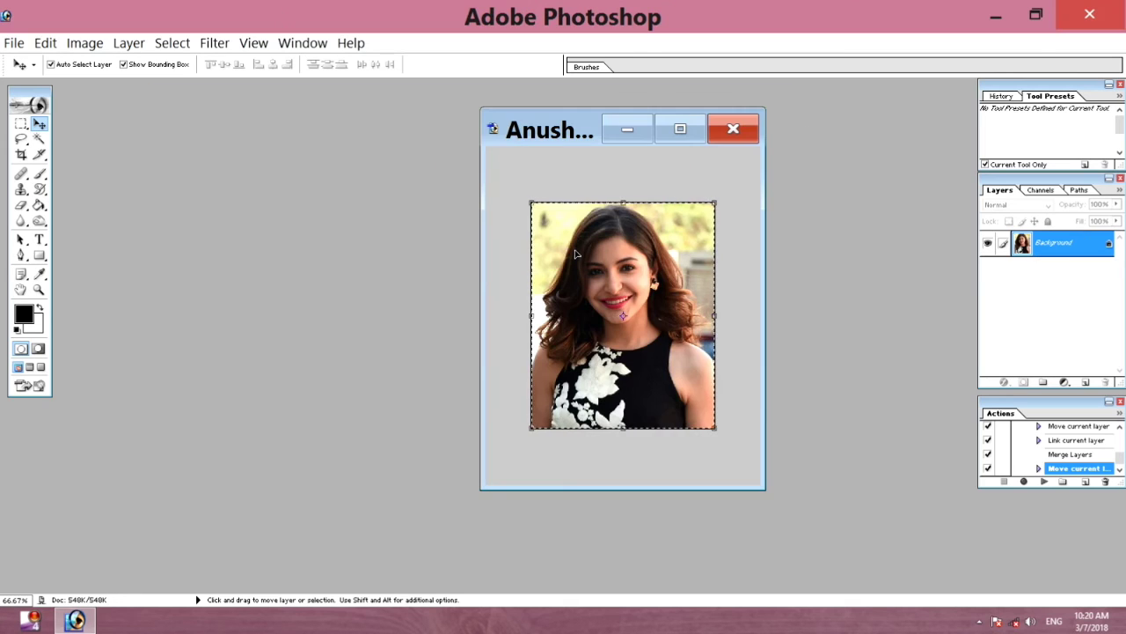
left_click(735, 129)
left_click(563, 249)
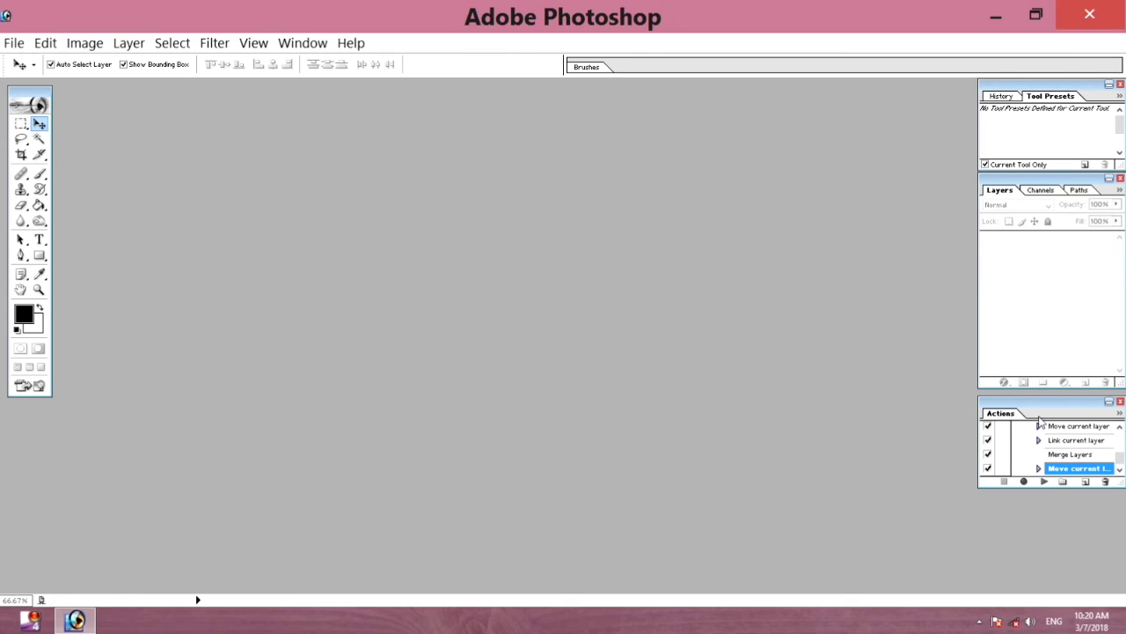
Float and enlarge the Actions panel, collapse passport, and switch to Button Mode
left_click_drag(1124, 496, 1124, 591)
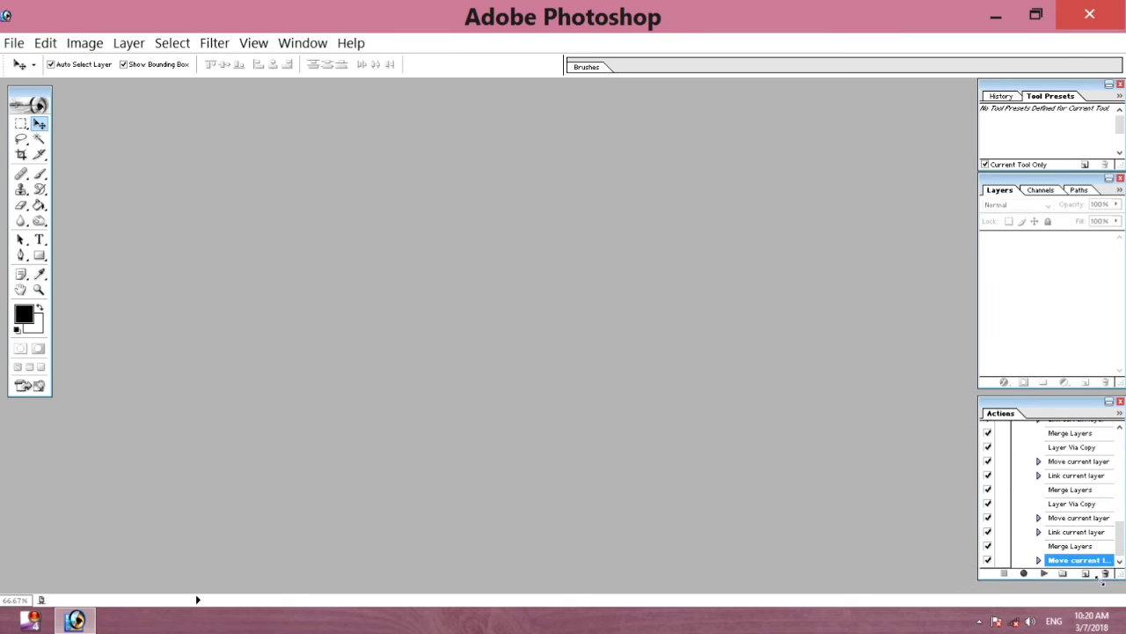
left_click_drag(1055, 402, 837, 138)
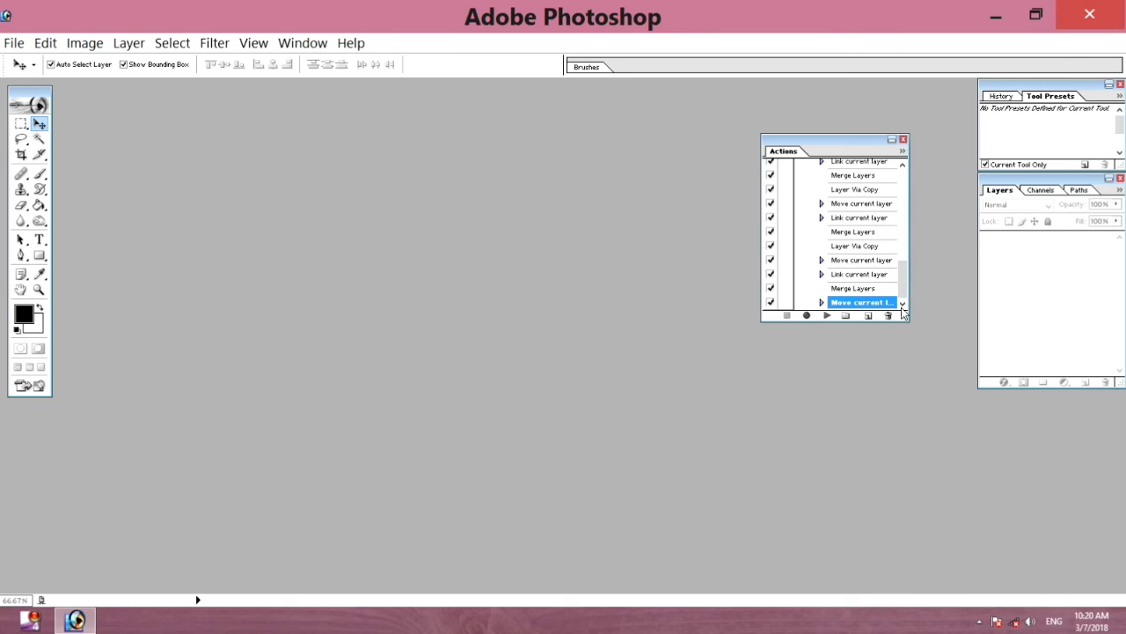
left_click_drag(911, 322, 963, 490)
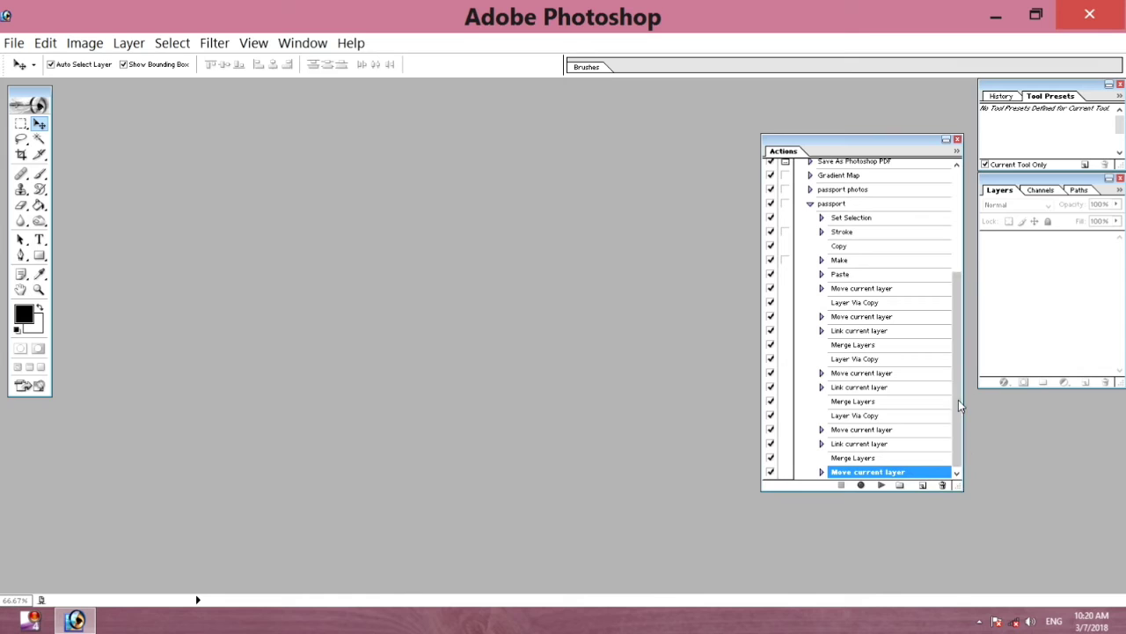
scroll(958, 399, "up", 2)
left_click(811, 256)
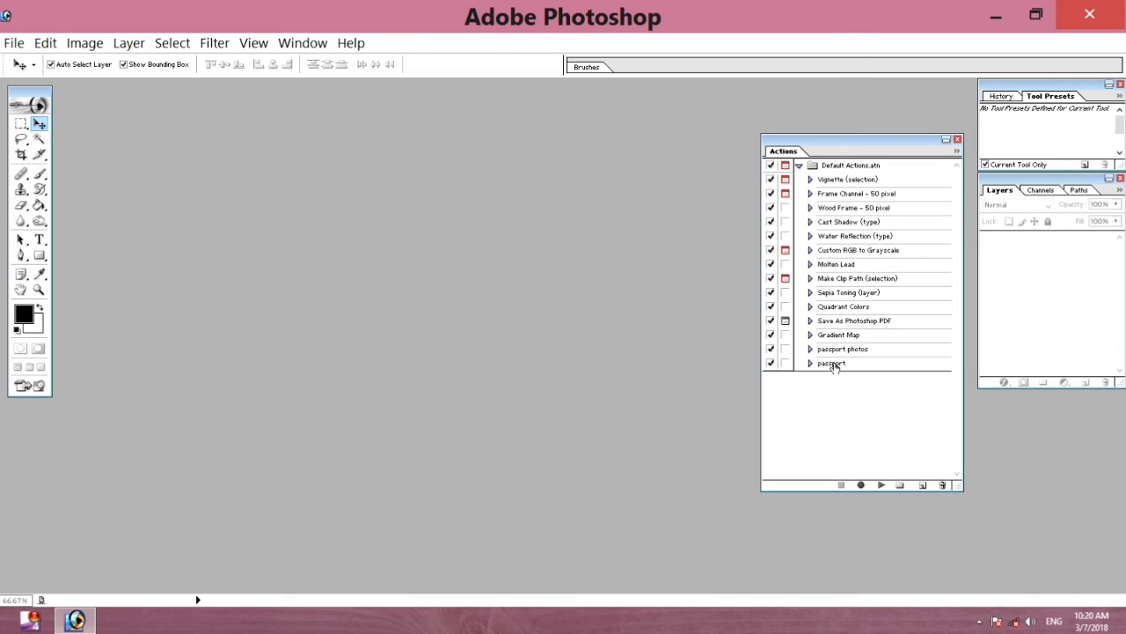
left_click(958, 154)
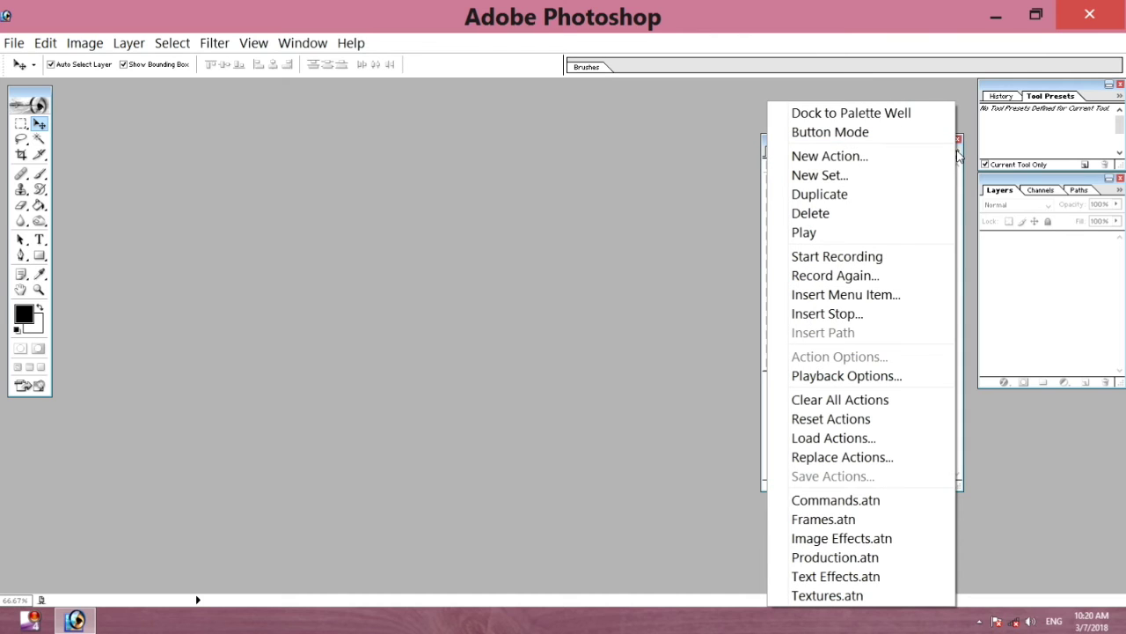
left_click(851, 135)
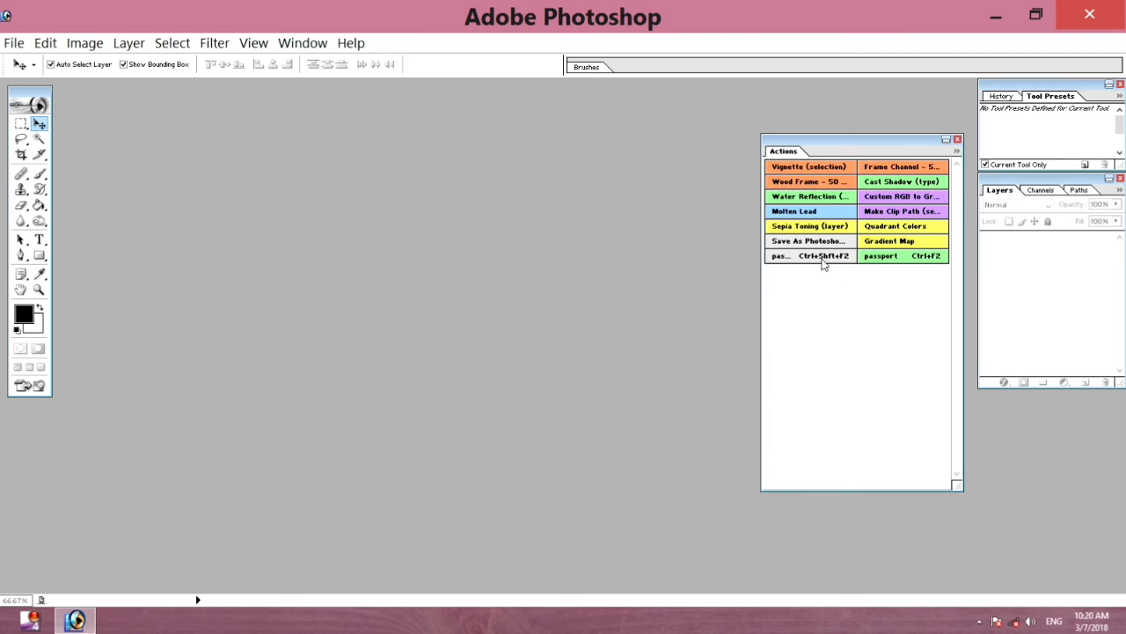
left_click_drag(834, 139, 845, 121)
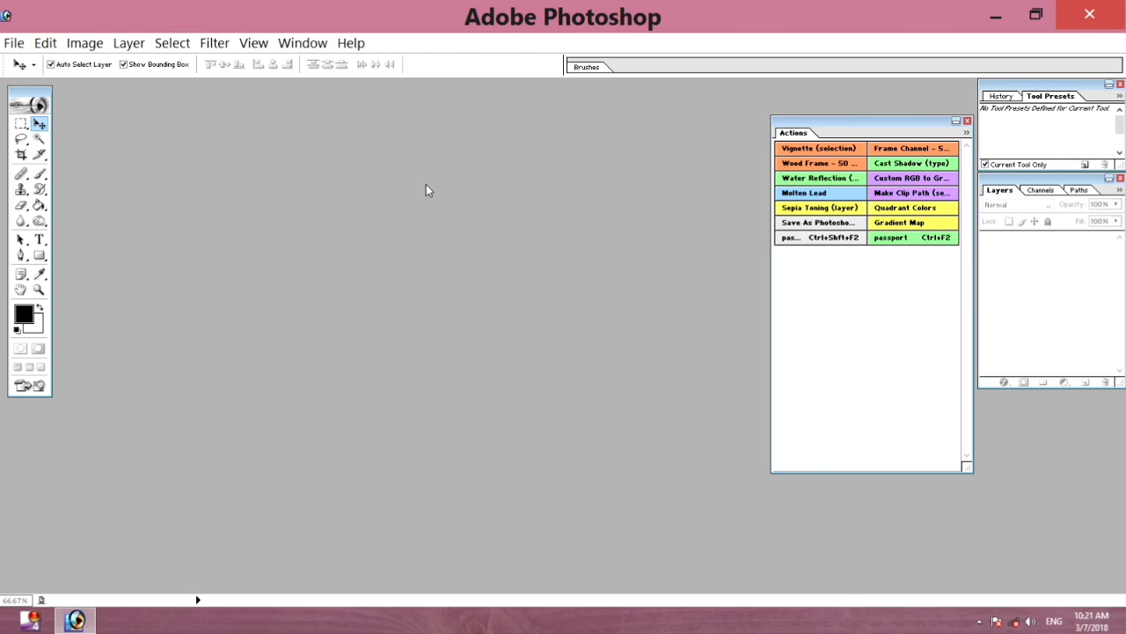
Open the new portrait photo with Ctrl+O
key("ctrl+o")
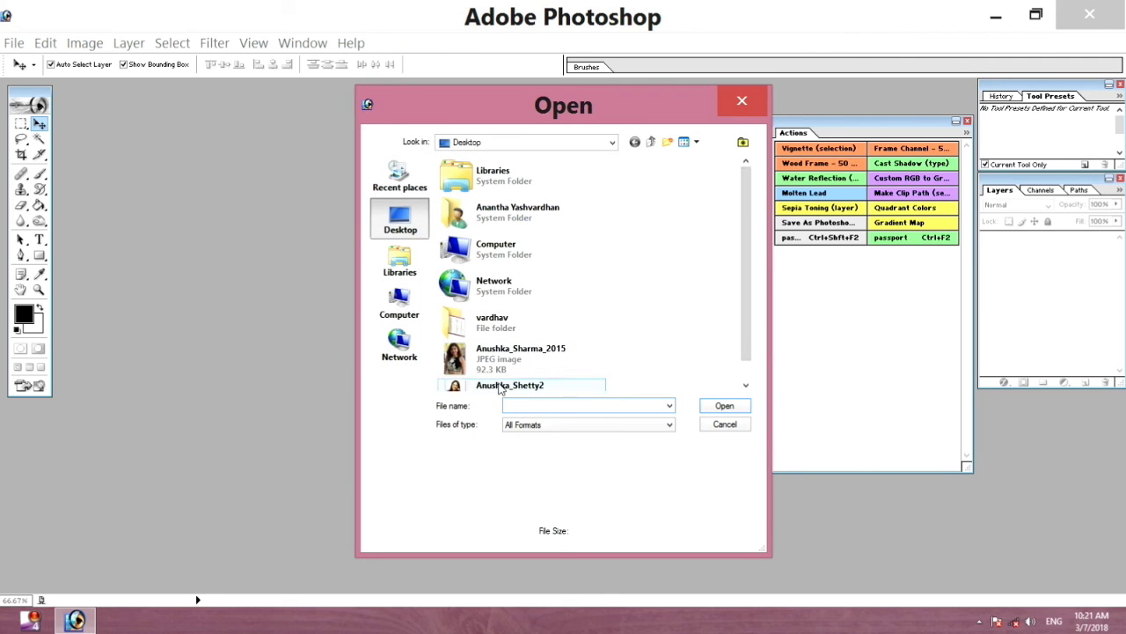
scroll(739, 282, "down", 2)
double_click(519, 374)
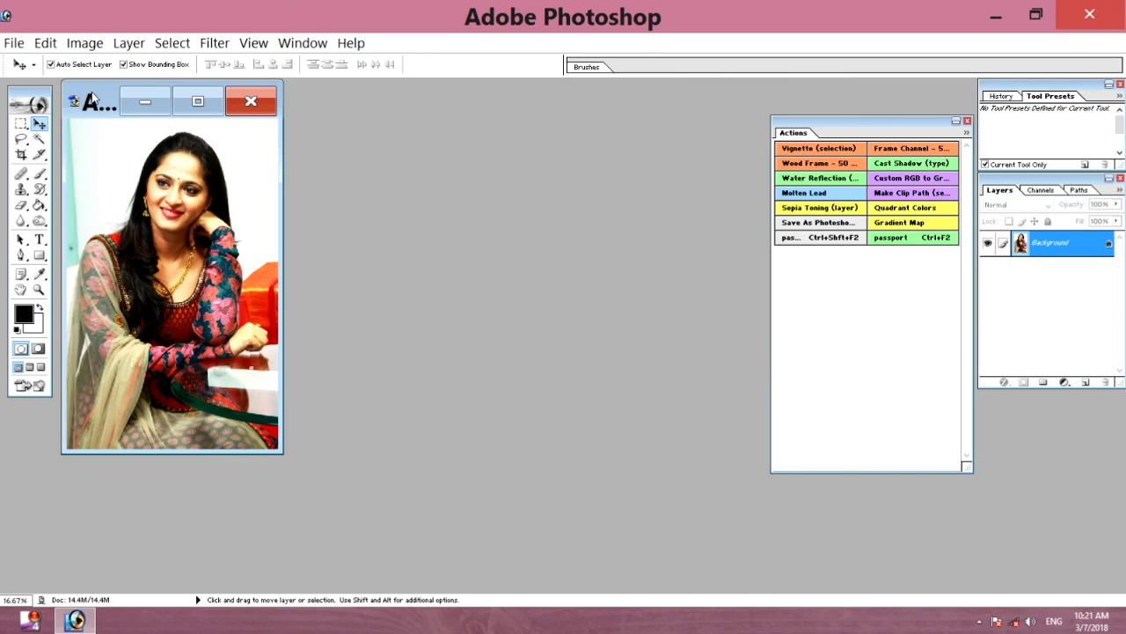
left_click_drag(95, 98, 324, 170)
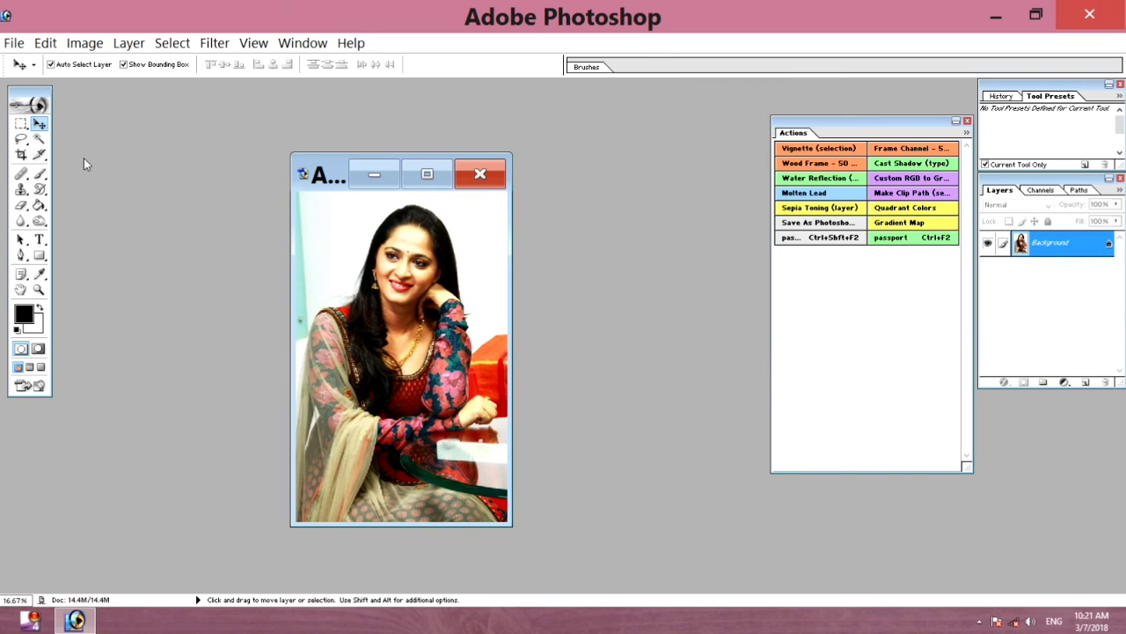
Crop her head and shoulders to 1.3 × 1.6 in, then run the passport action
left_click(21, 154)
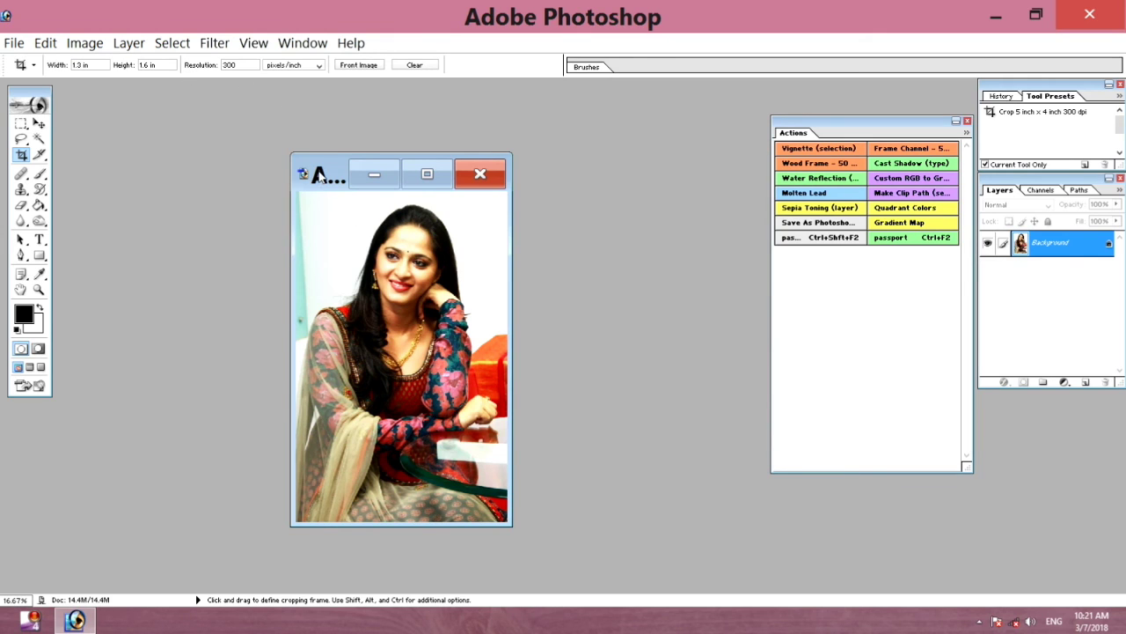
left_click_drag(339, 191, 541, 396)
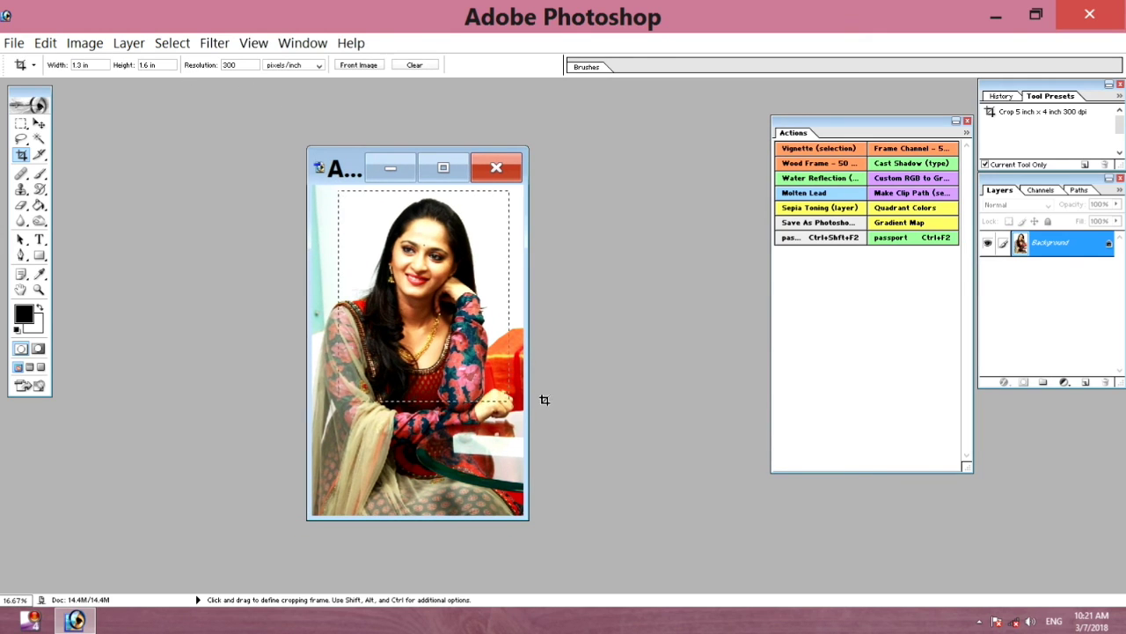
key("Return")
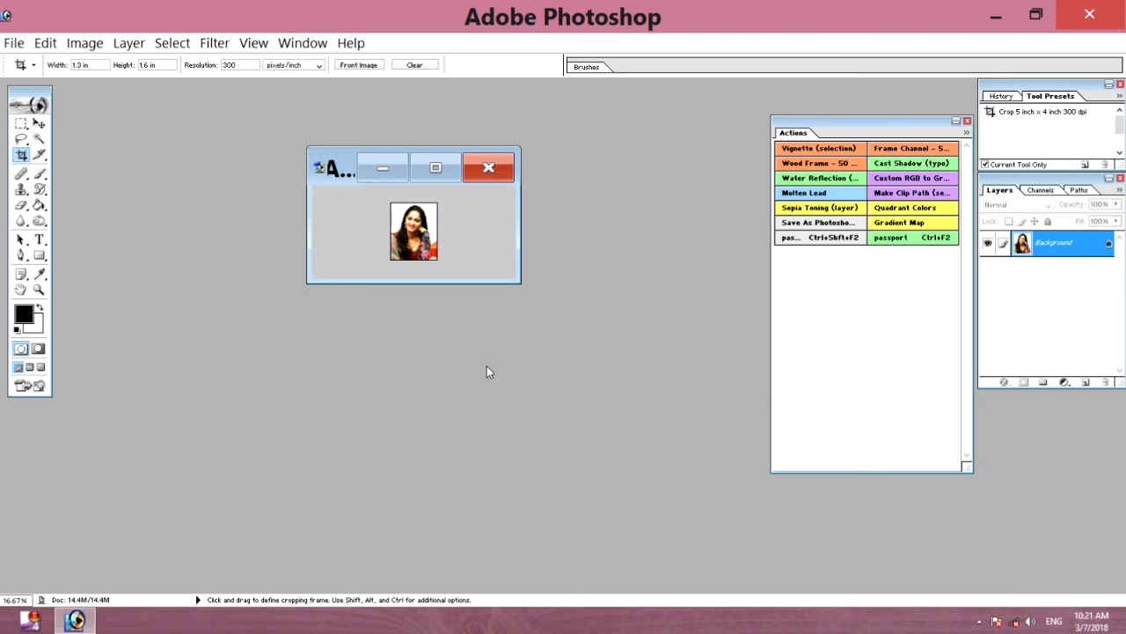
left_click(922, 244)
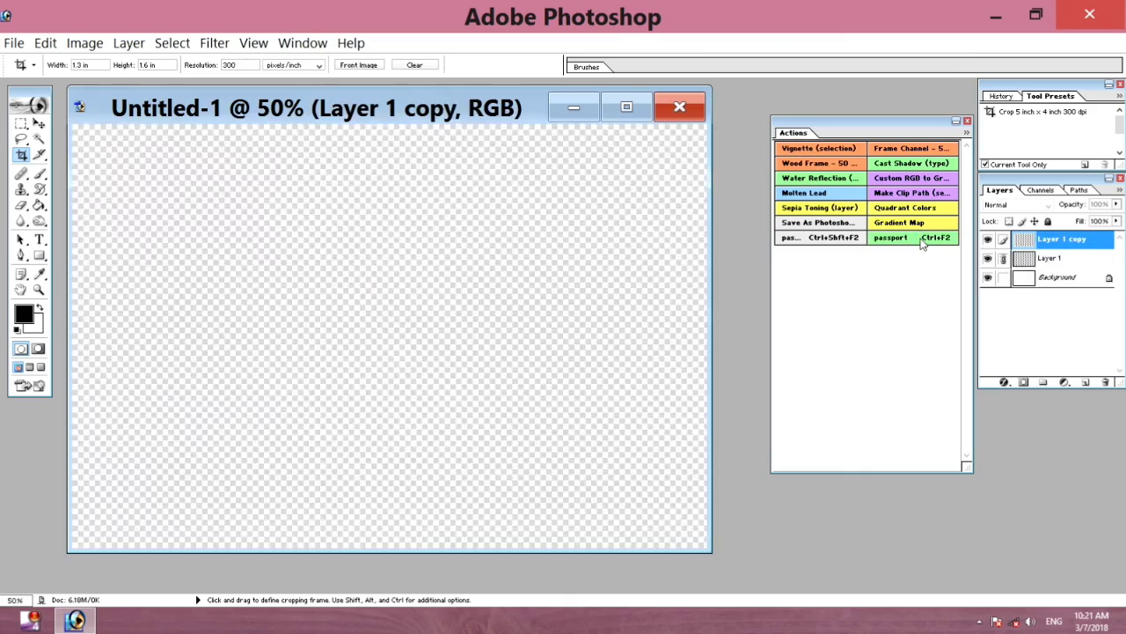